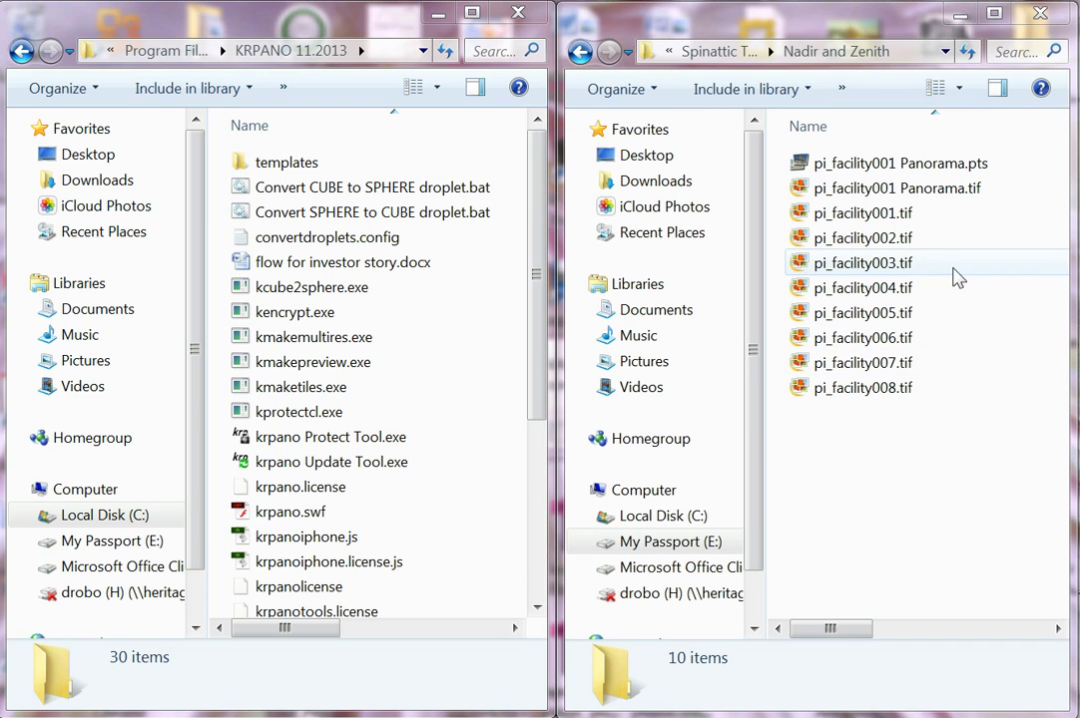
Step: Convert pi_facility001 Panorama.tif into six 3183x3183 cube faces with the SPHERE to CUBE droplet
drag(925, 200, 324, 219)
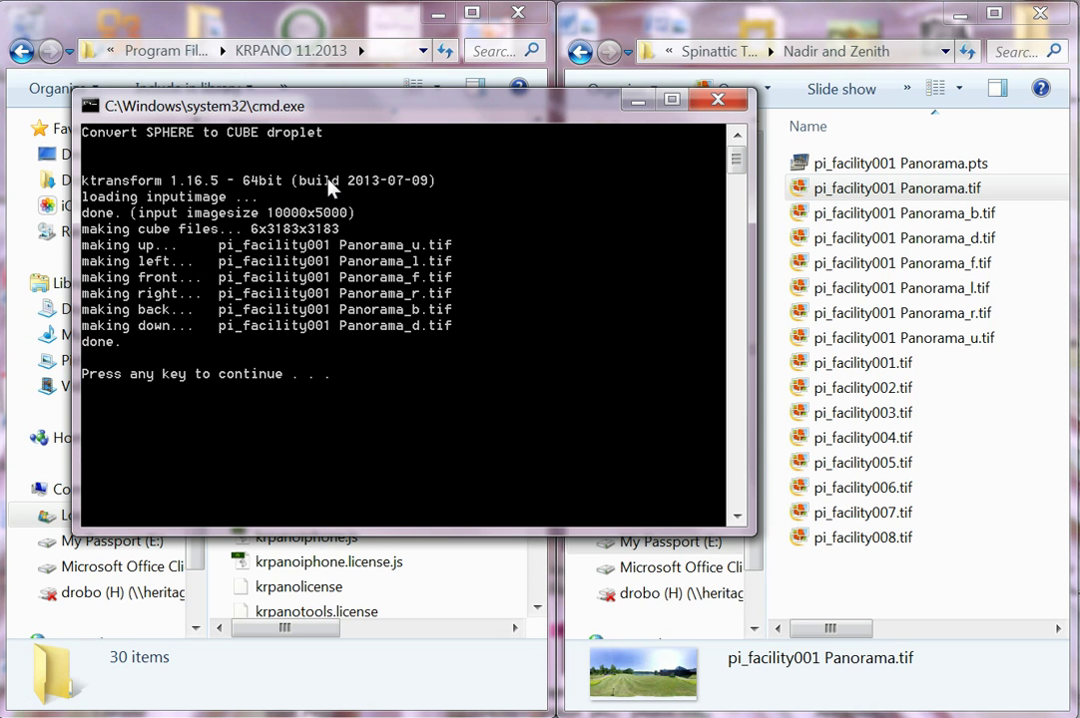
Step: Dismiss the finished krpano conversion console window
key(Return)
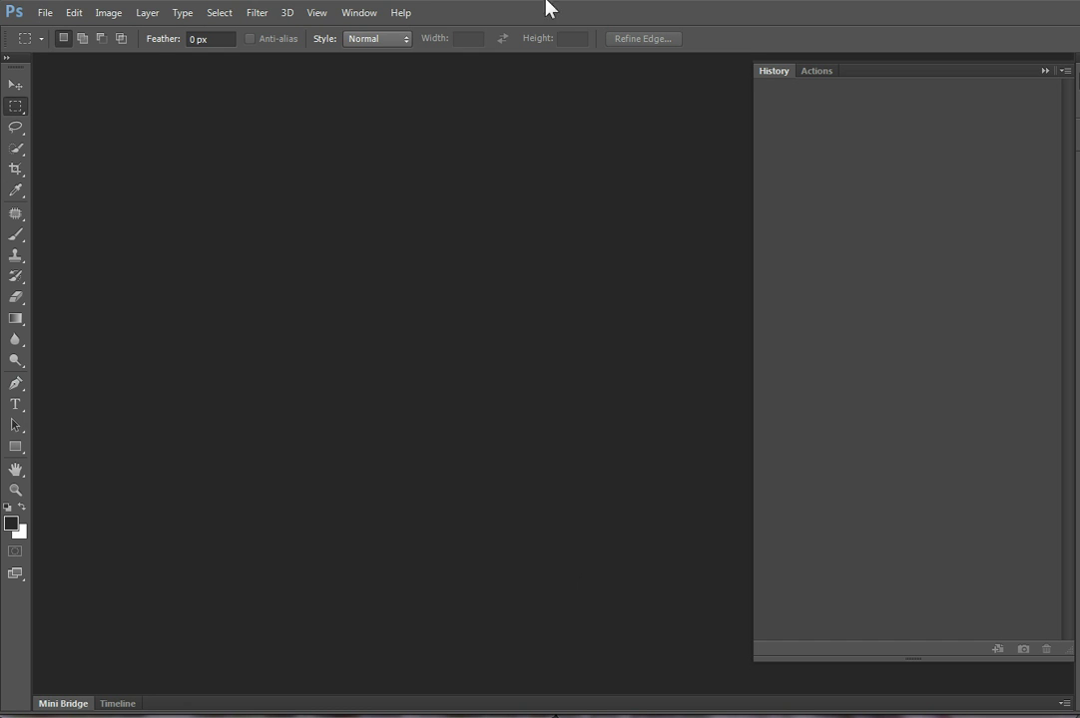
Step: Open the six cube-face TIFFs, Panorama_b through Panorama_u, and collapse the History panel
click(57, 20)
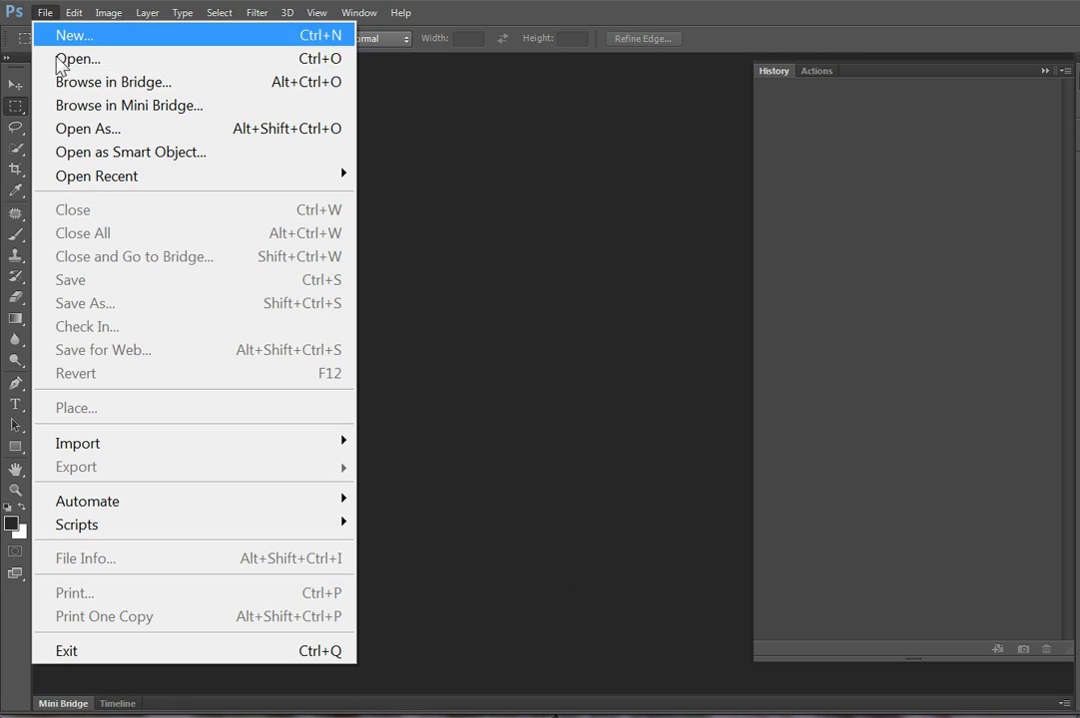
click(57, 60)
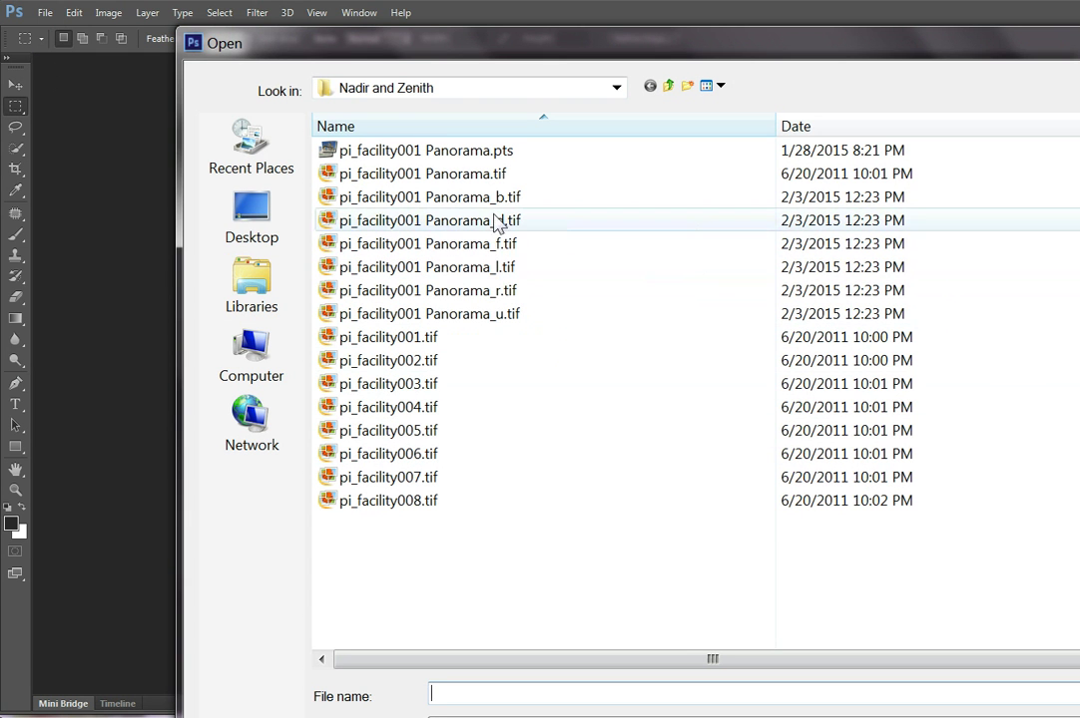
click(469, 197)
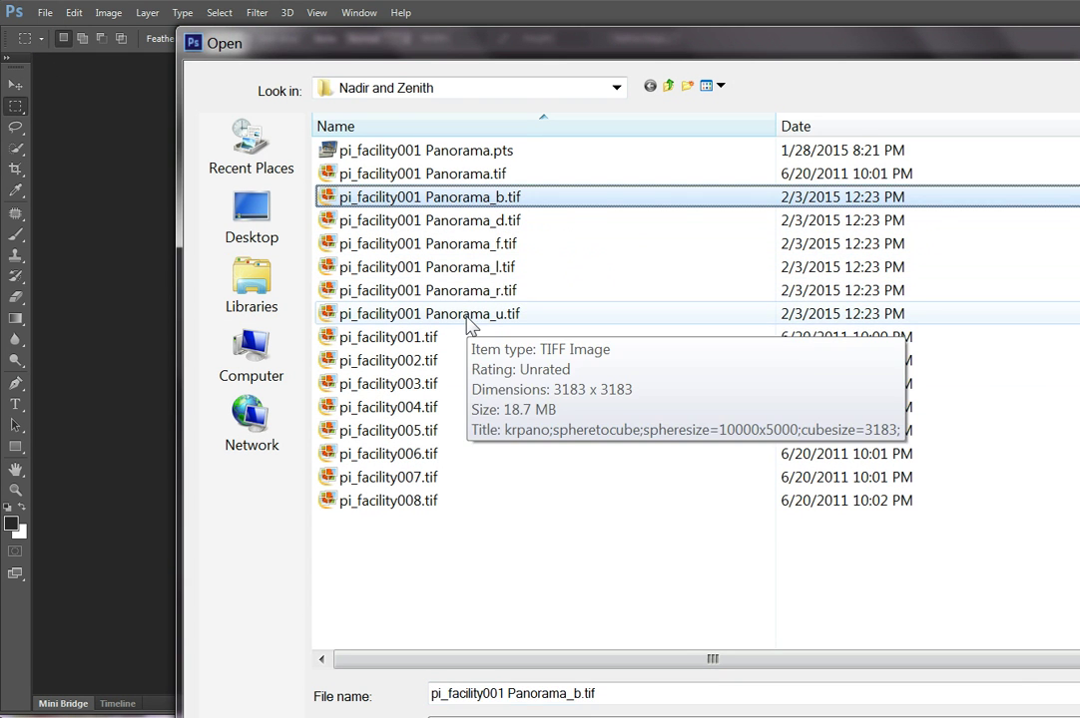
shift+click(467, 315)
key(Return)
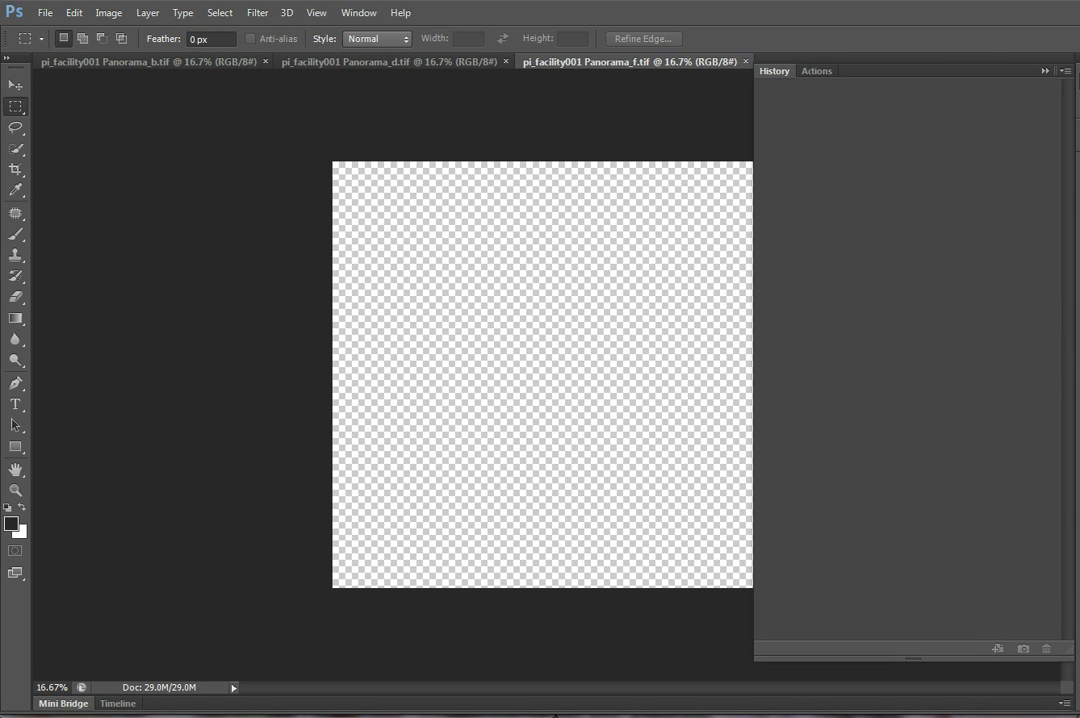
click(1045, 70)
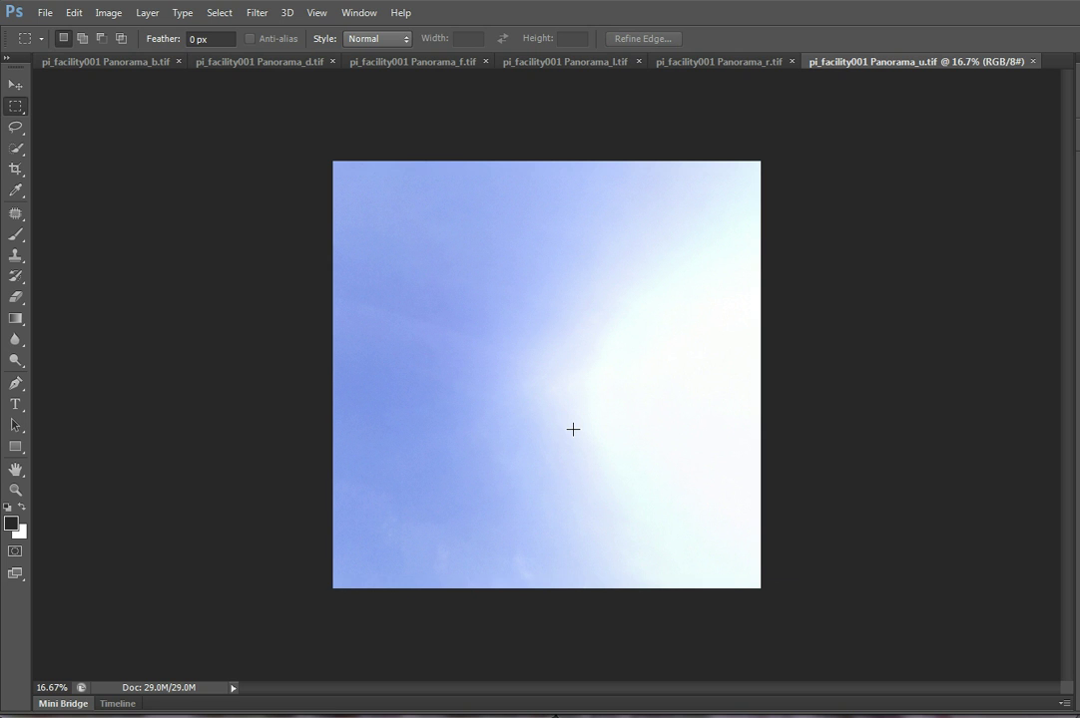
Step: Close the Panorama_u, _r, _l and _f documents, keeping _b and _d open
click(1032, 61)
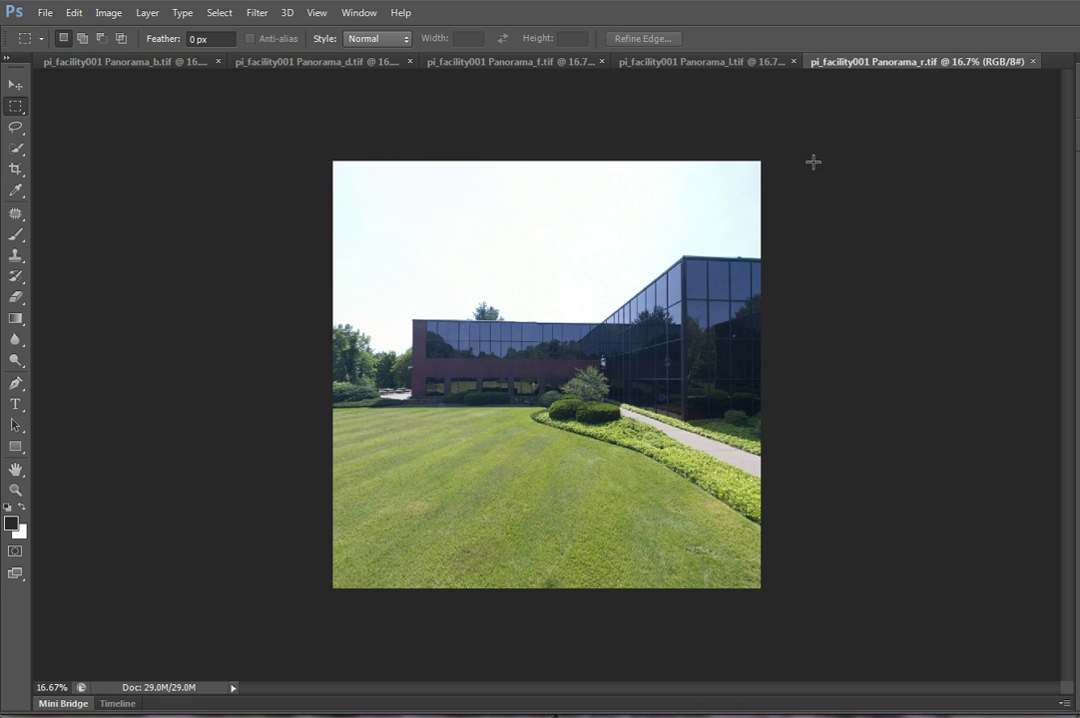
click(1032, 61)
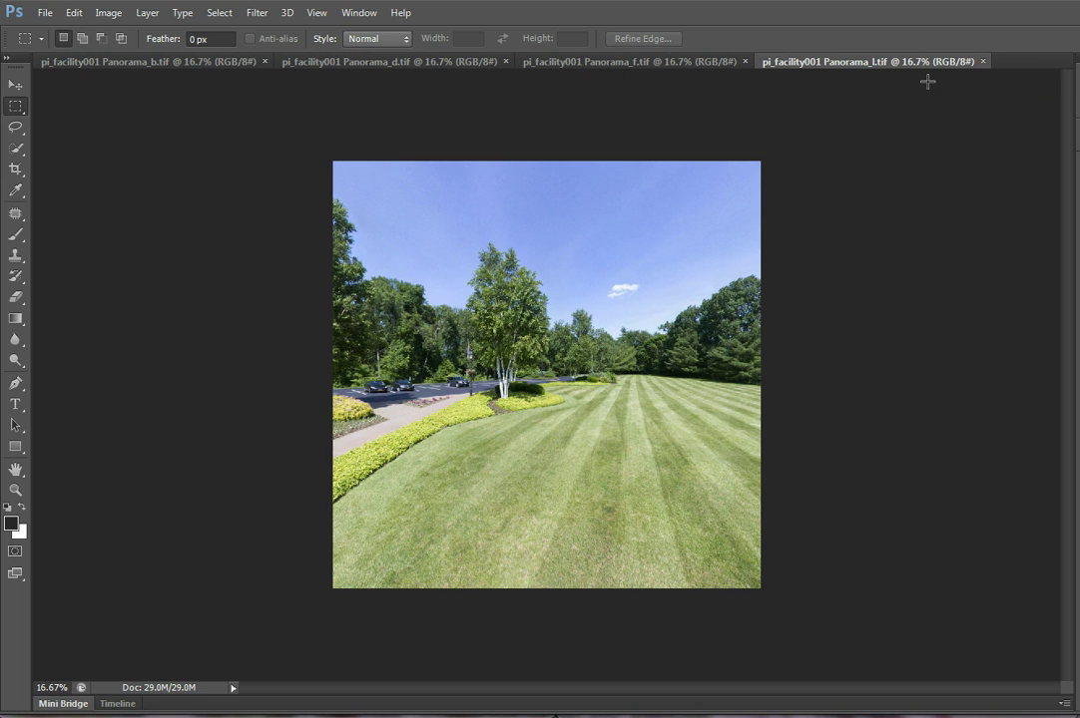
click(985, 62)
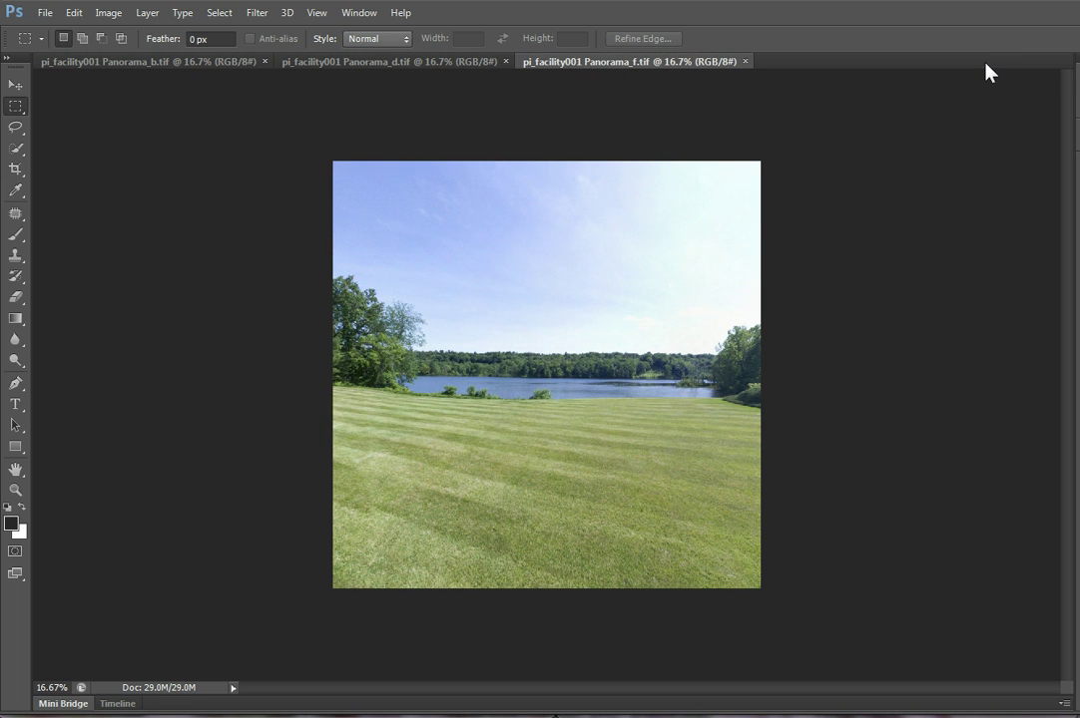
click(746, 62)
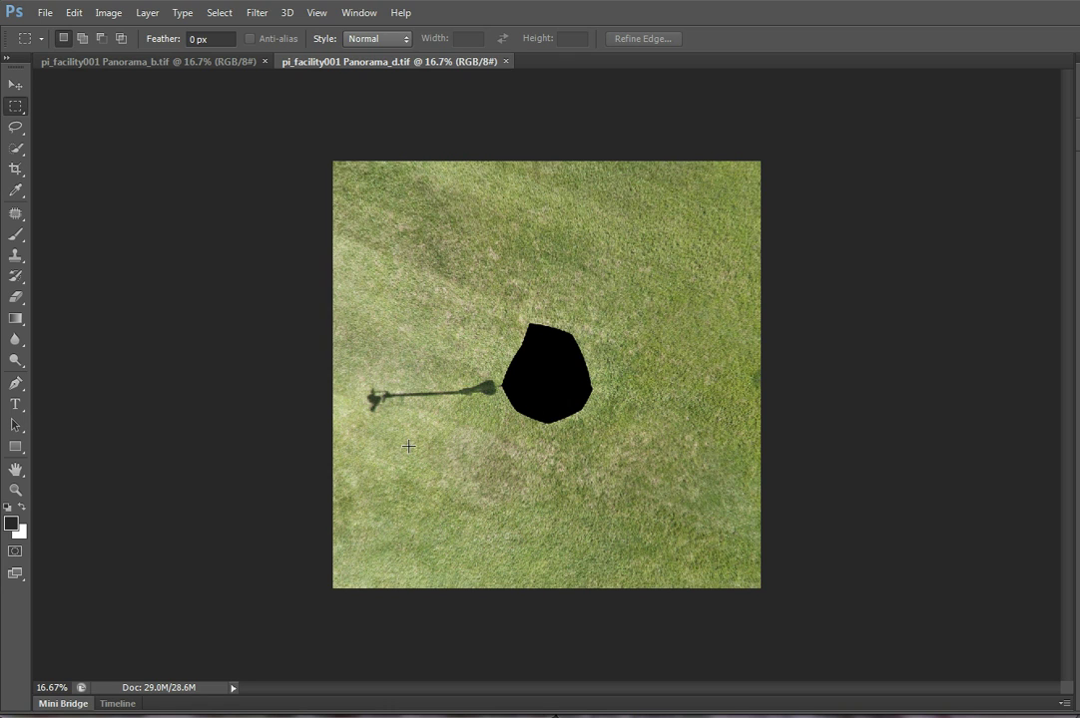
Step: Cover the black tripod hole in the down face with Clone Stamp grass sampled nearby
click(14, 257)
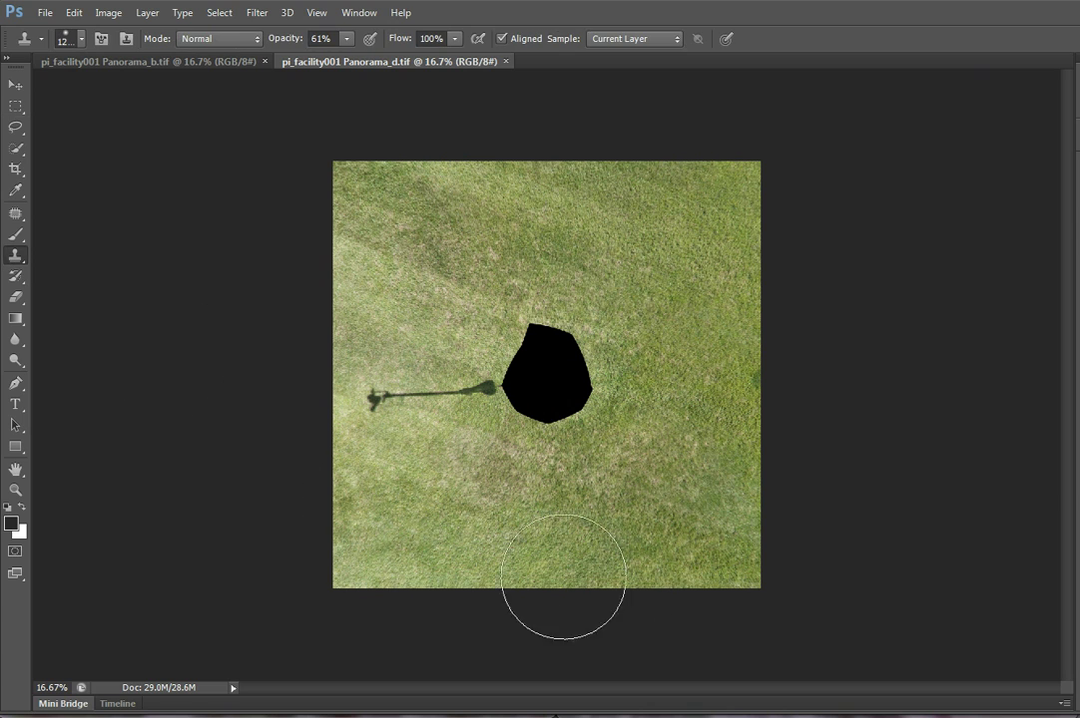
alt+click(651, 430)
click(600, 404)
key(ctrl+z)
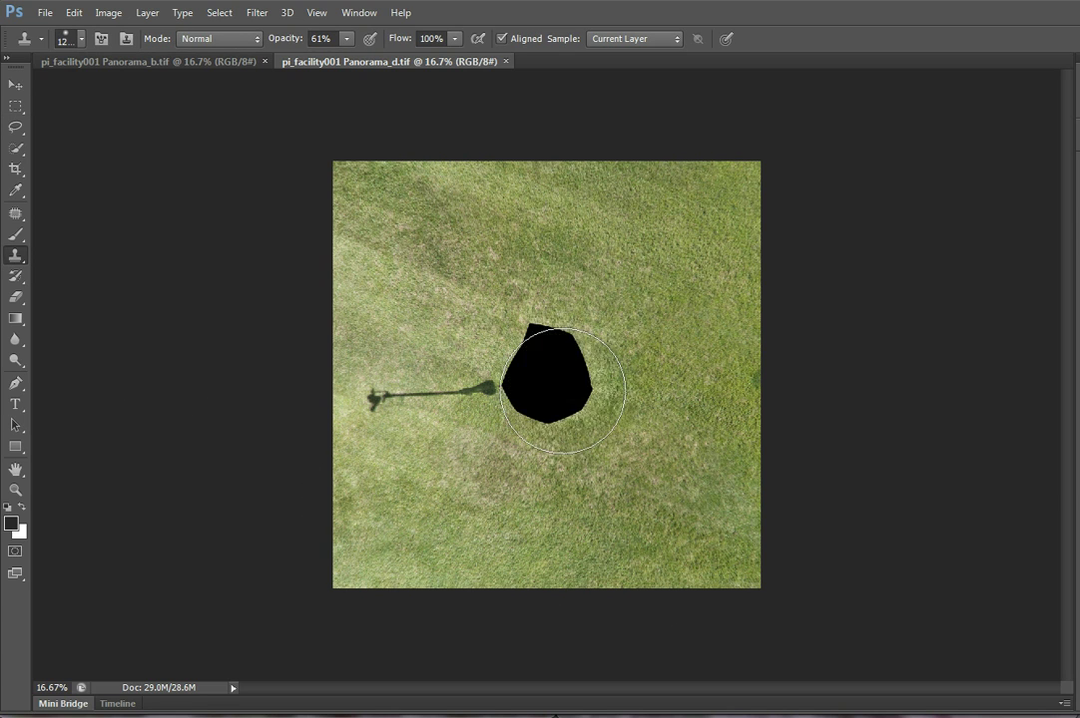
drag(544, 371, 561, 391)
key(ctrl+z)
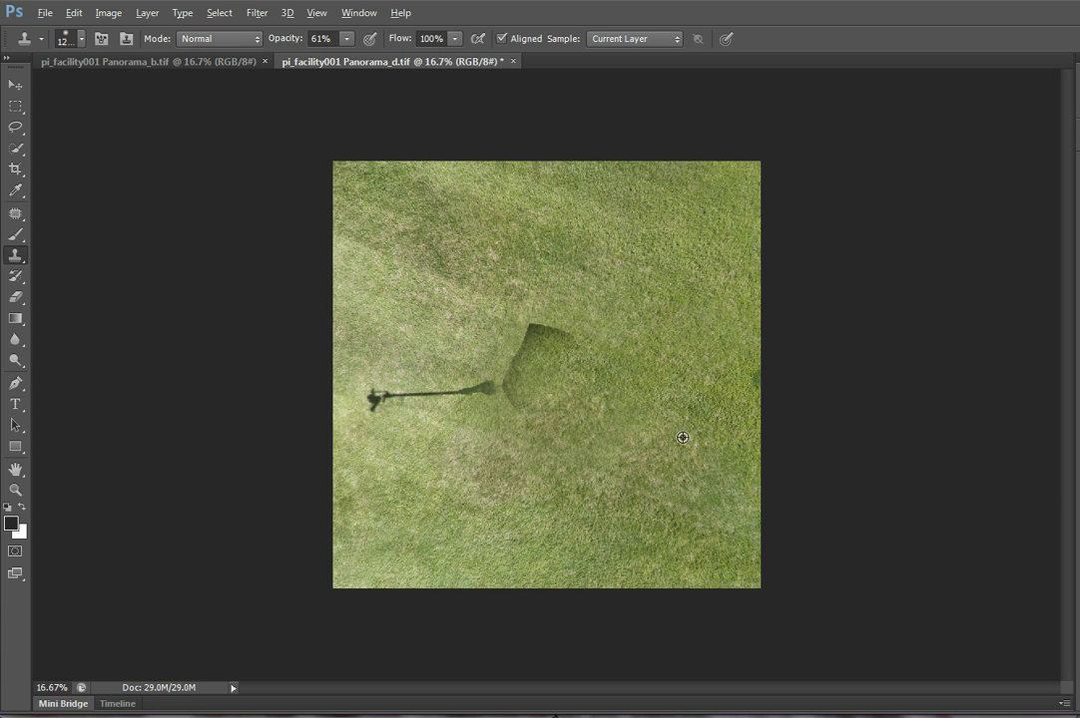
alt+click(685, 439)
mouse_move(511, 361)
mouse_down()
mouse_move(571, 397)
mouse_move(562, 506)
mouse_up()
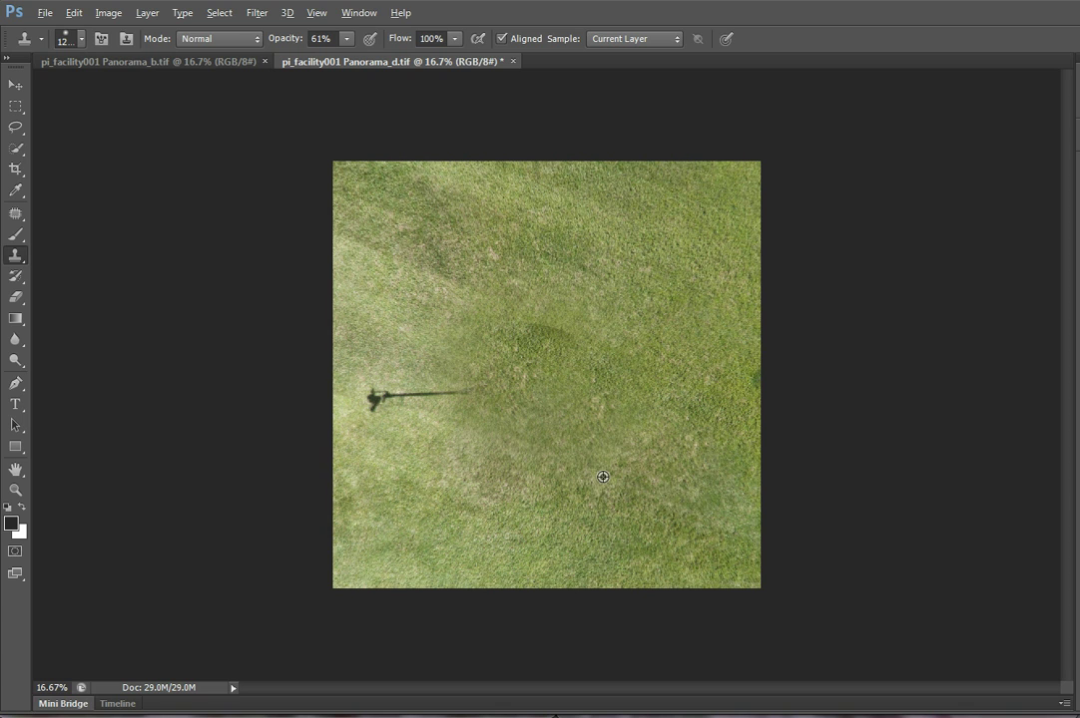
Step: Clone grass over the long shadow line and touch up the remaining dark patches
alt+click(592, 472)
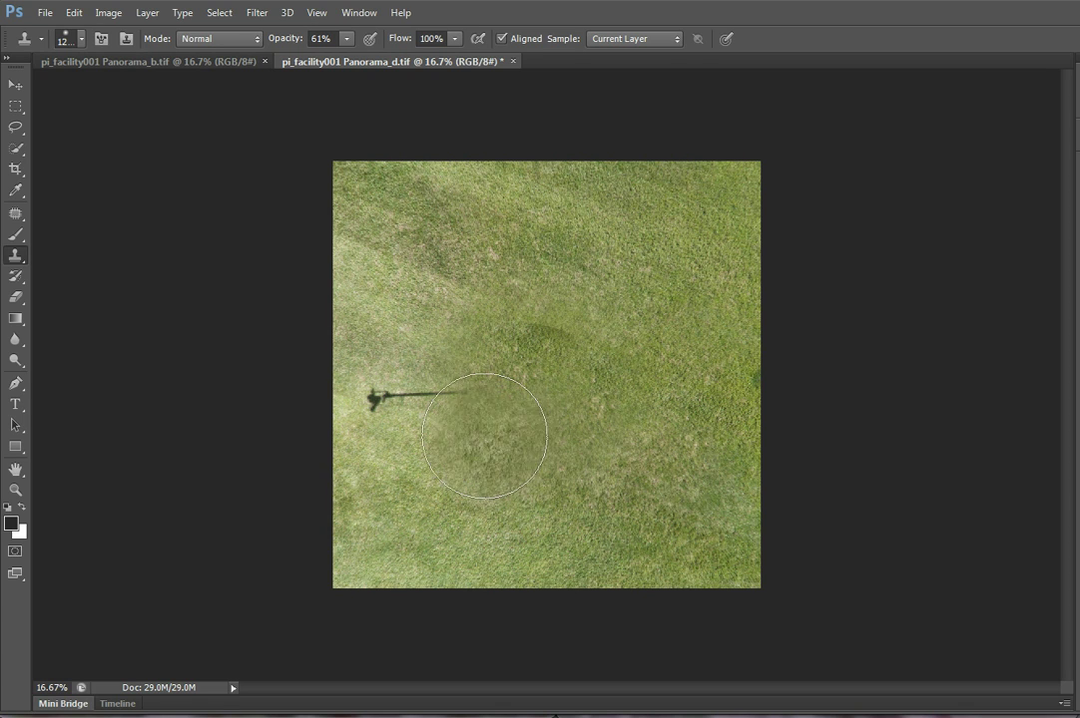
mouse_move(480, 422)
mouse_down()
mouse_move(458, 410)
mouse_move(451, 419)
mouse_move(458, 410)
mouse_move(477, 434)
mouse_up()
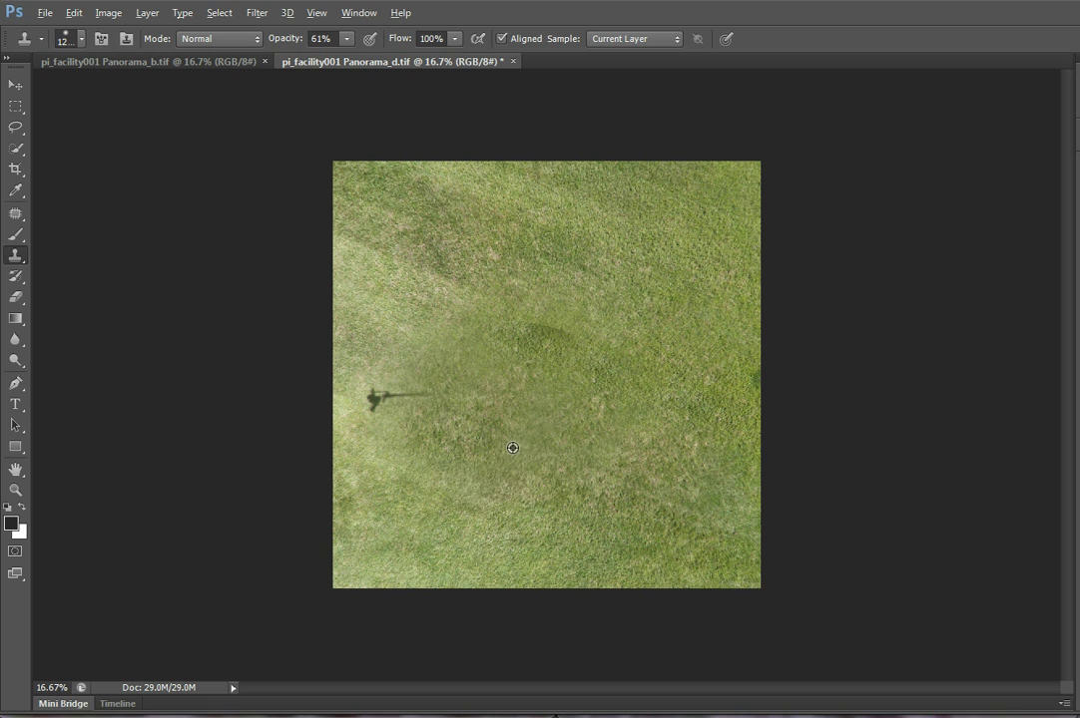
alt+click(506, 440)
drag(388, 429, 417, 410)
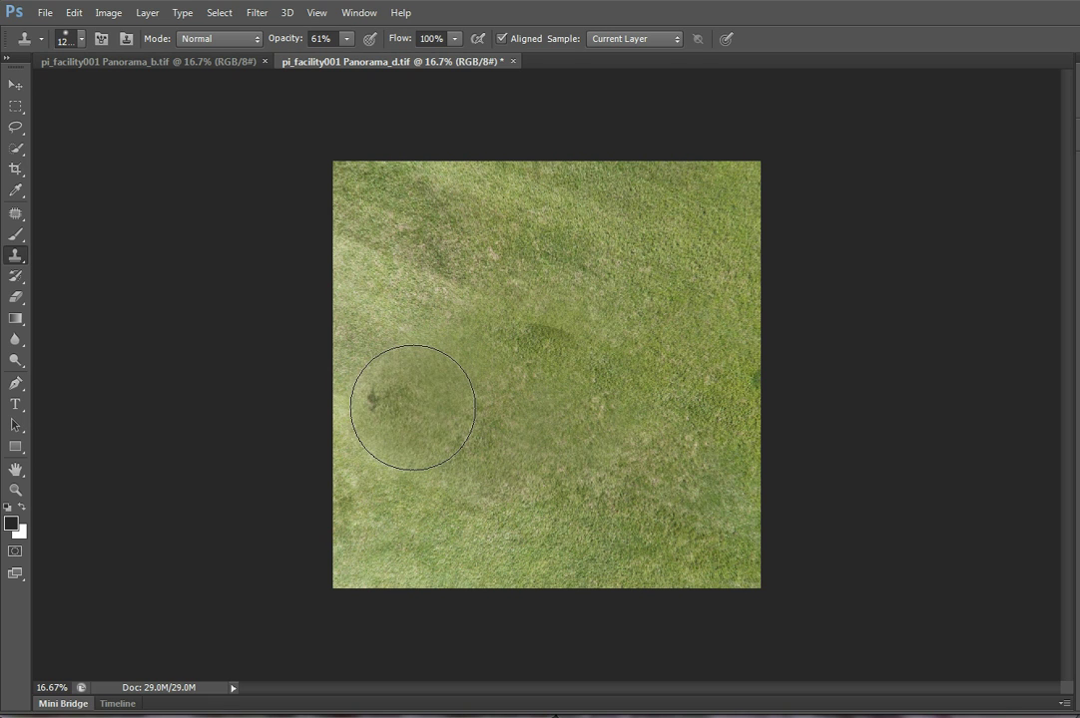
drag(412, 408, 412, 409)
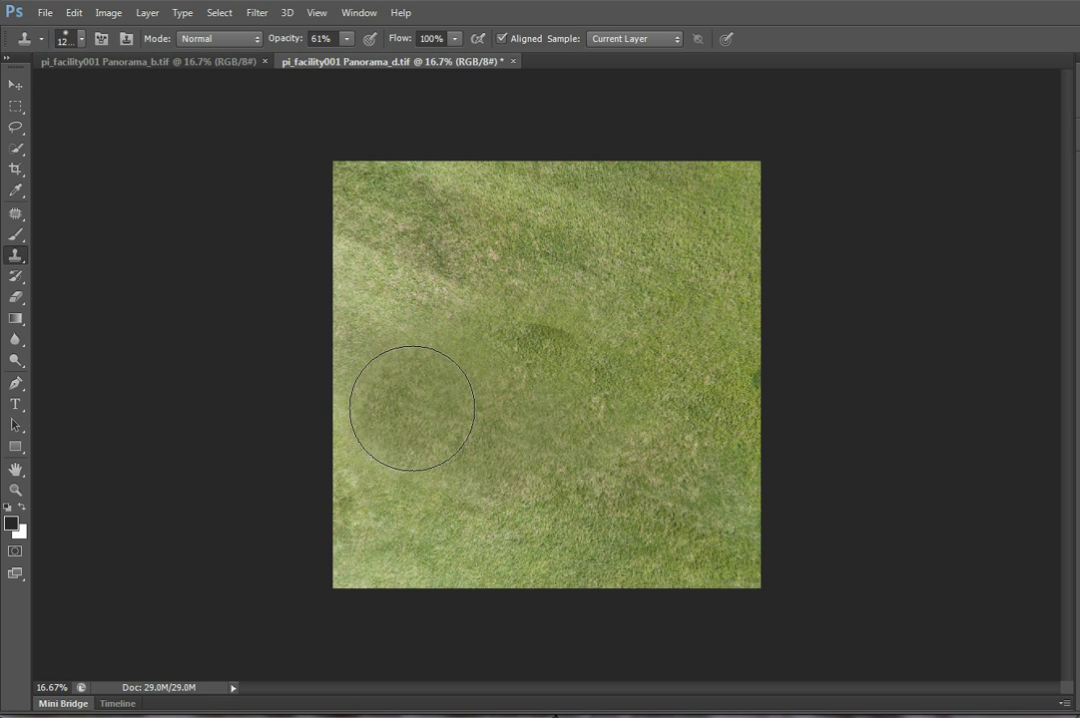
alt+click(640, 327)
click(499, 352)
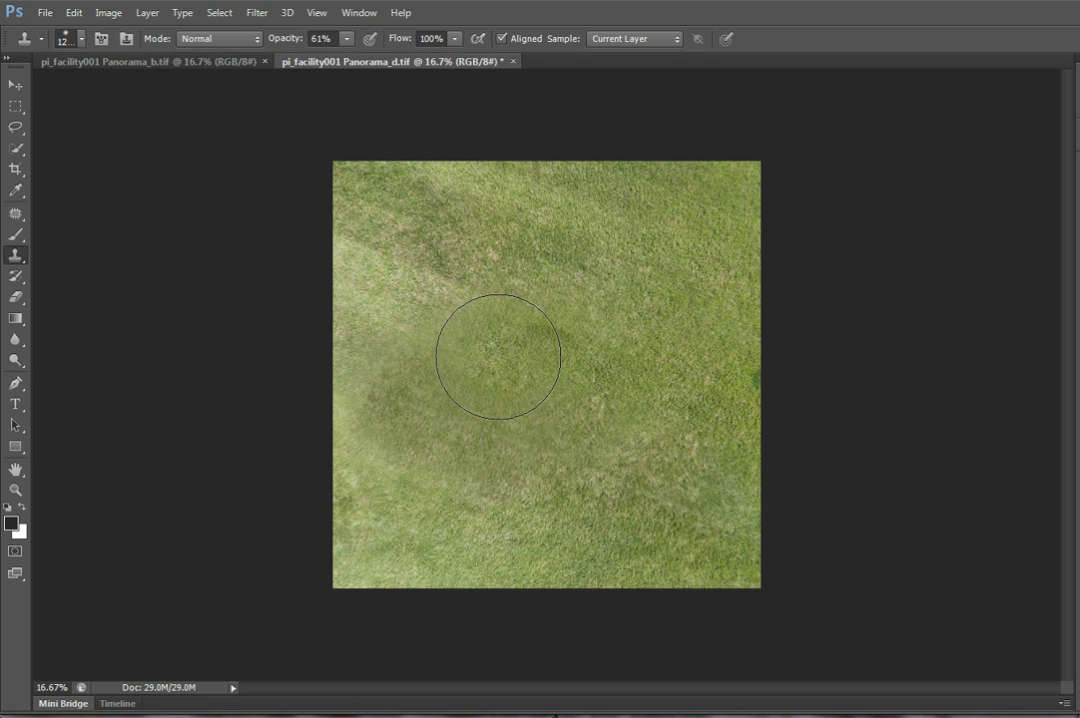
alt+click(636, 466)
drag(487, 458, 475, 434)
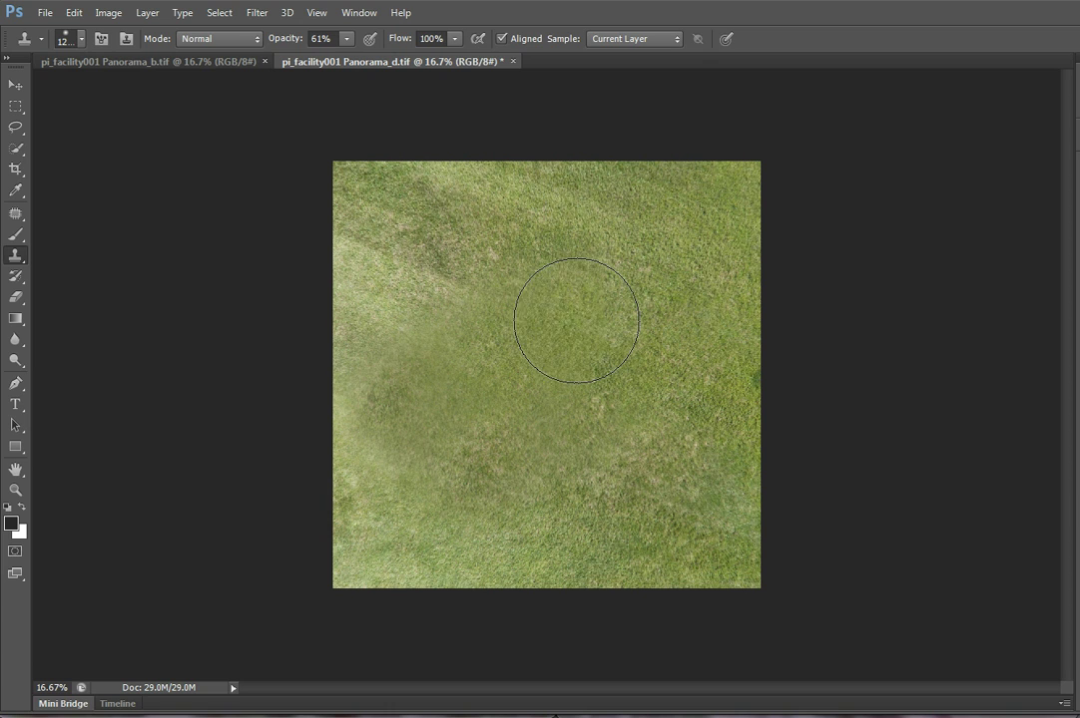
click(395, 179)
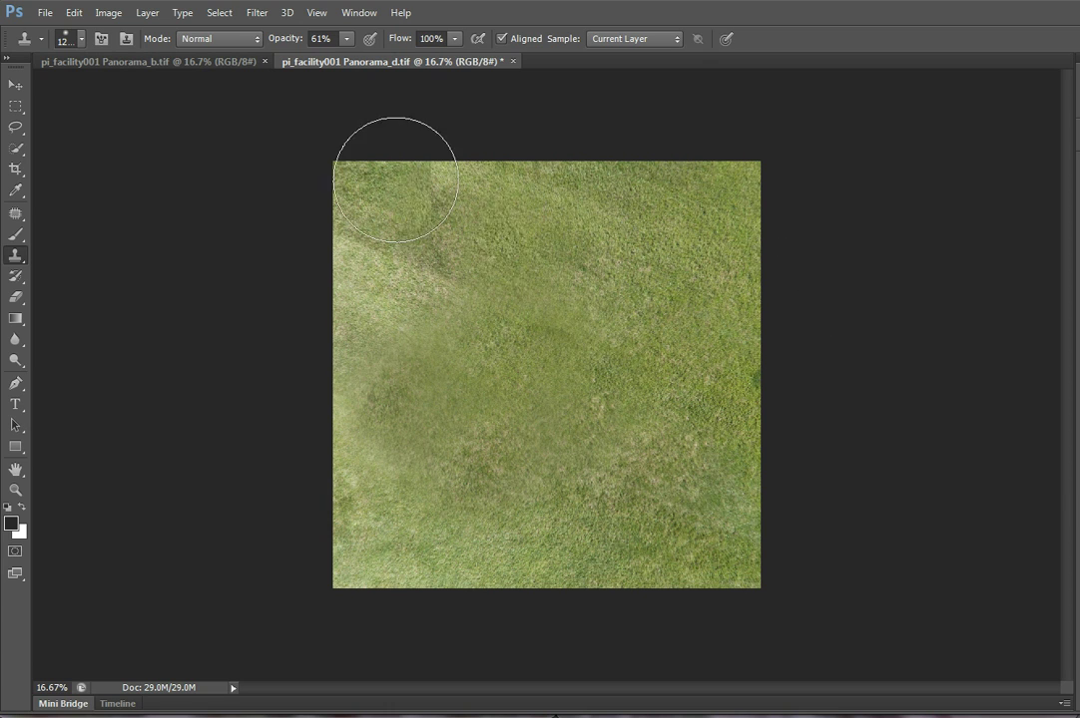
key(ctrl+z)
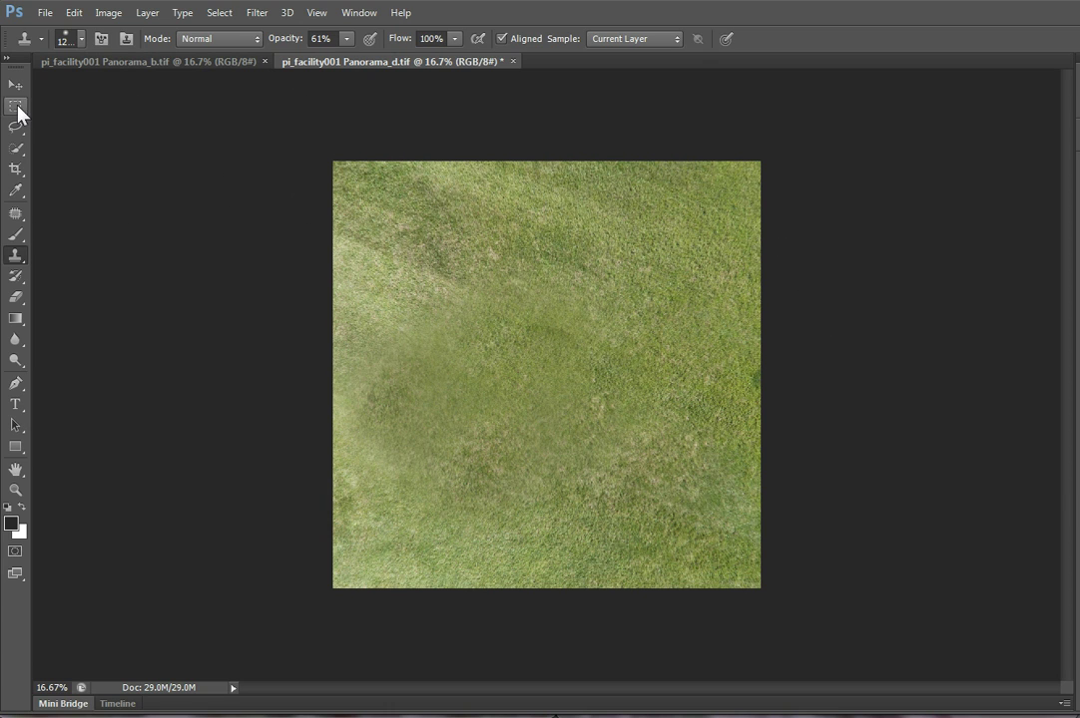
Step: Copy a rectangle of clean upper-right grass to a new layer and move it left and down
click(17, 107)
drag(603, 184, 724, 423)
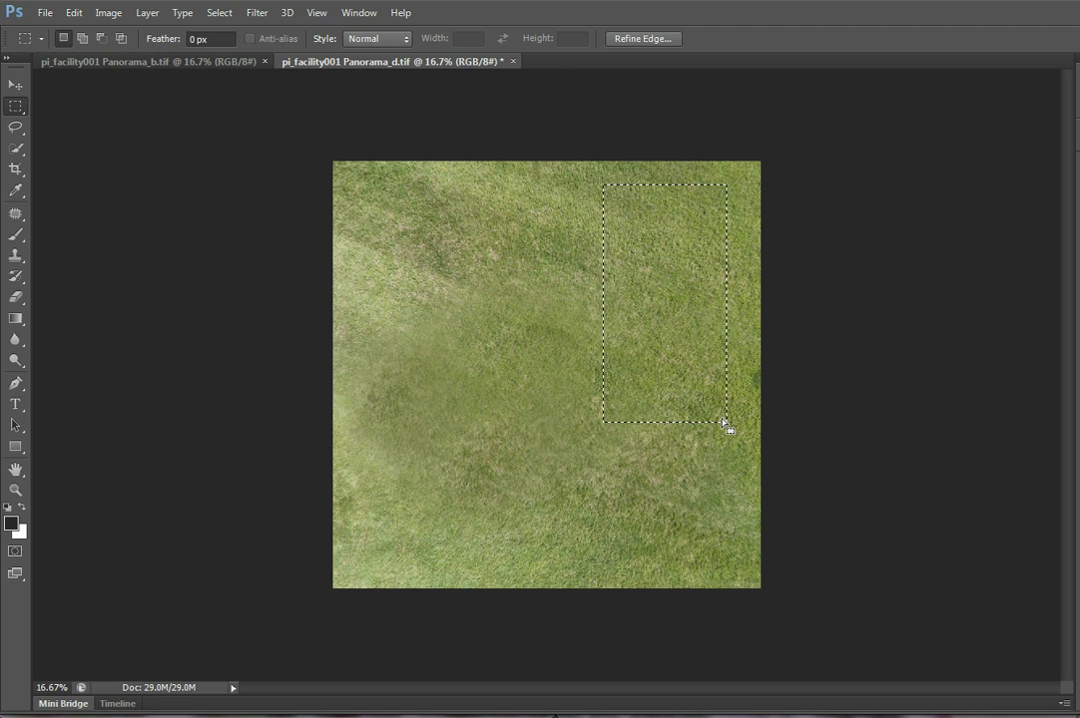
key(ctrl+j)
key(ctrl+t)
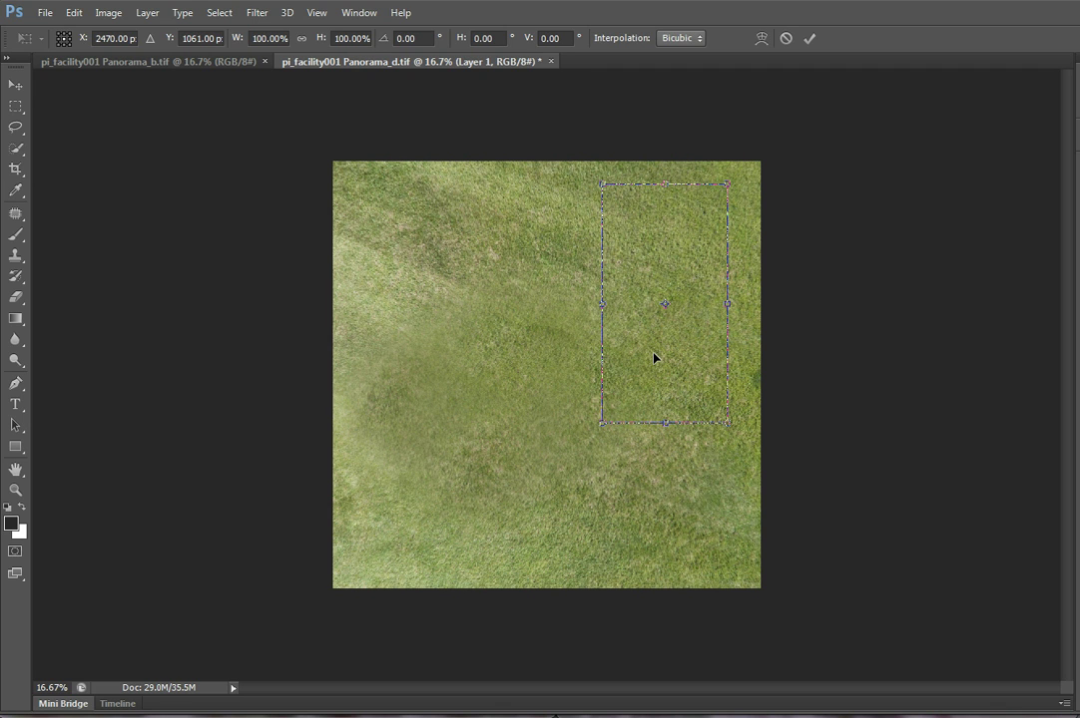
drag(653, 357, 530, 414)
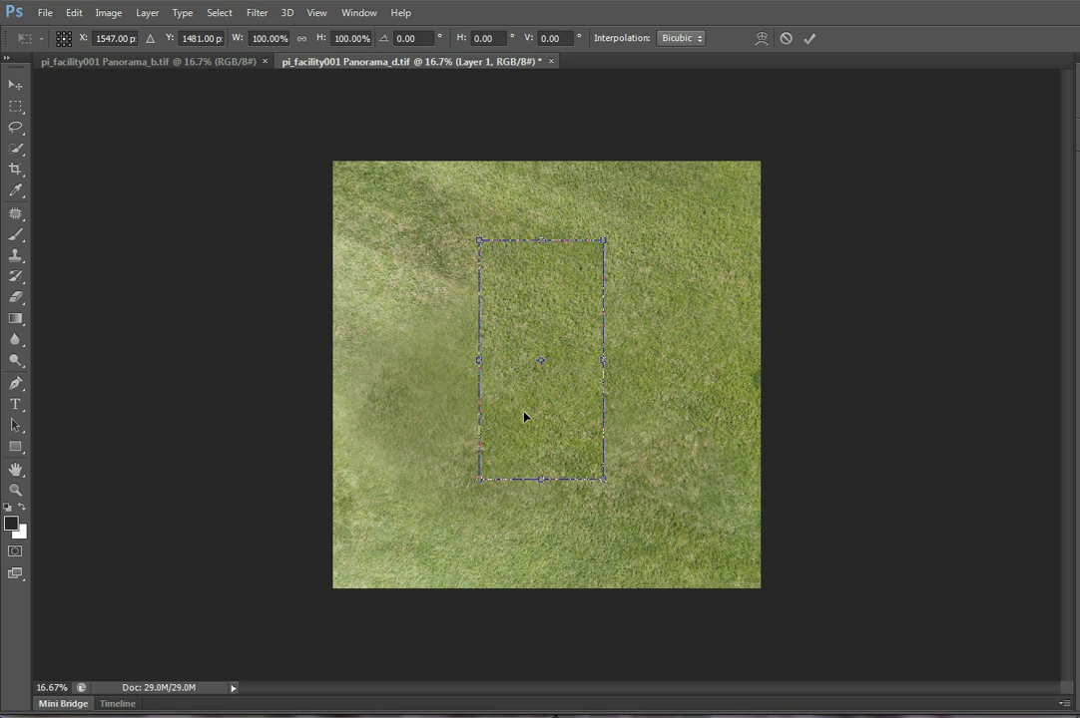
key(Return)
key(m)
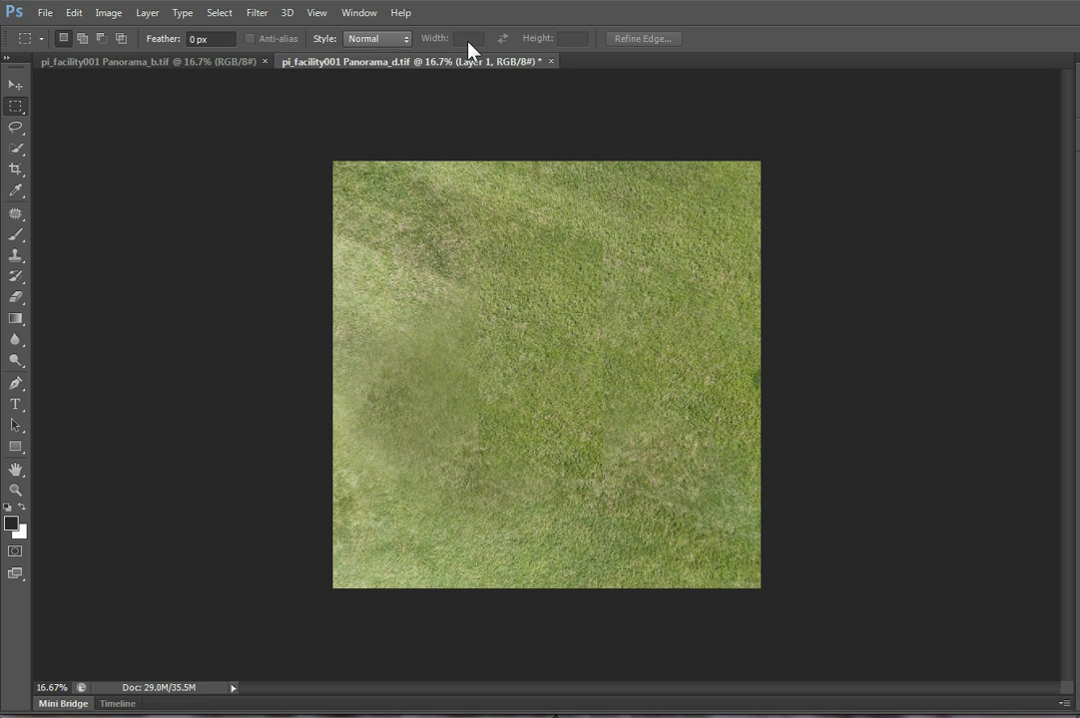
Step: Revert to the last Clone Stamp state in History, discarding the copied grass patch
click(374, 12)
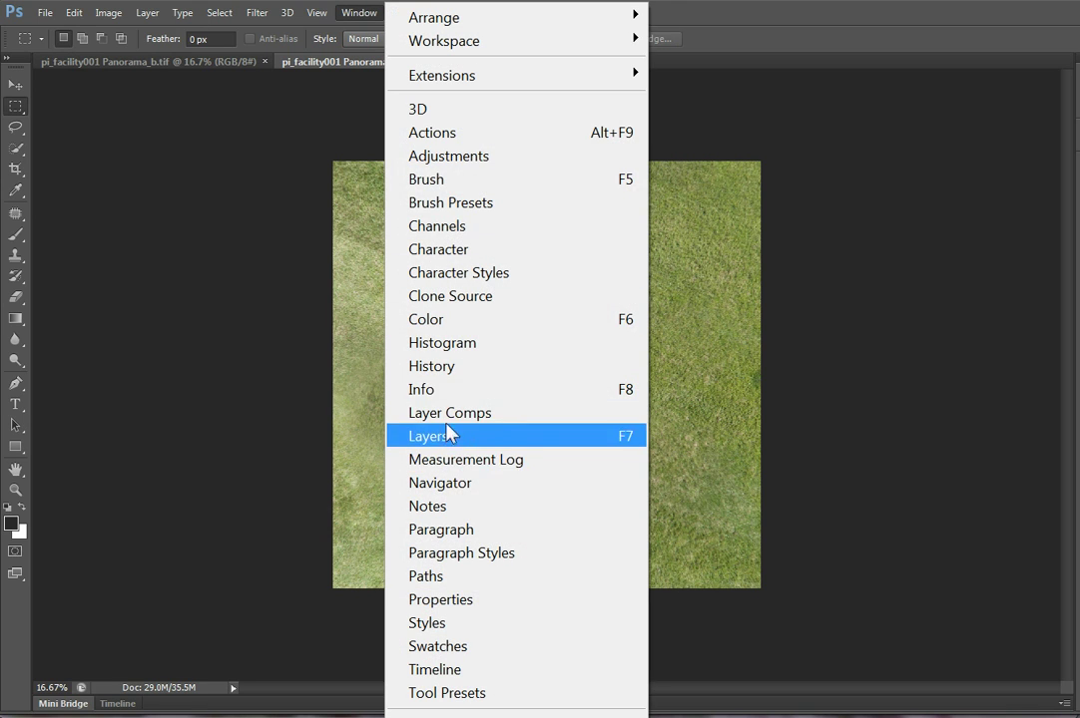
click(440, 369)
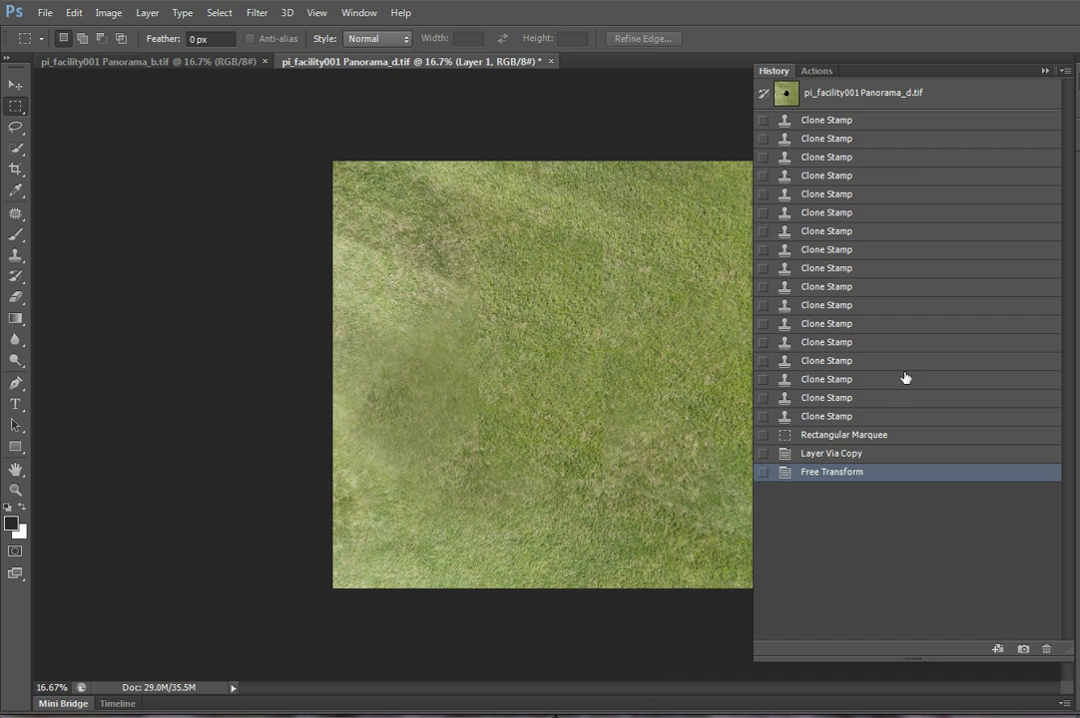
click(854, 452)
click(859, 438)
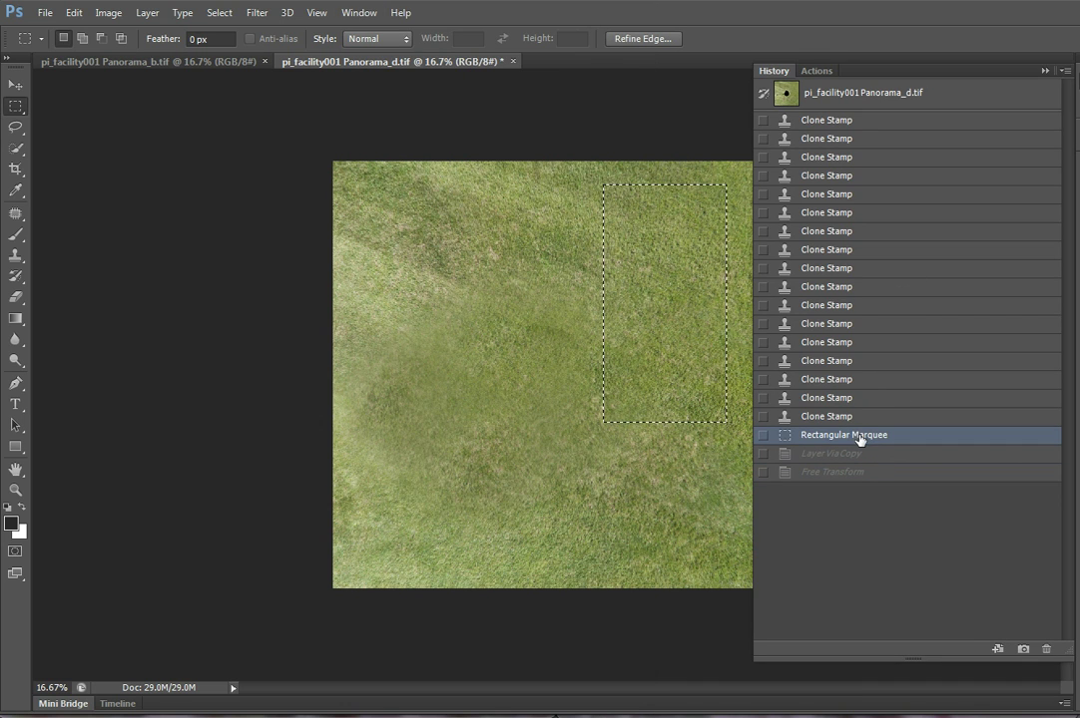
click(793, 418)
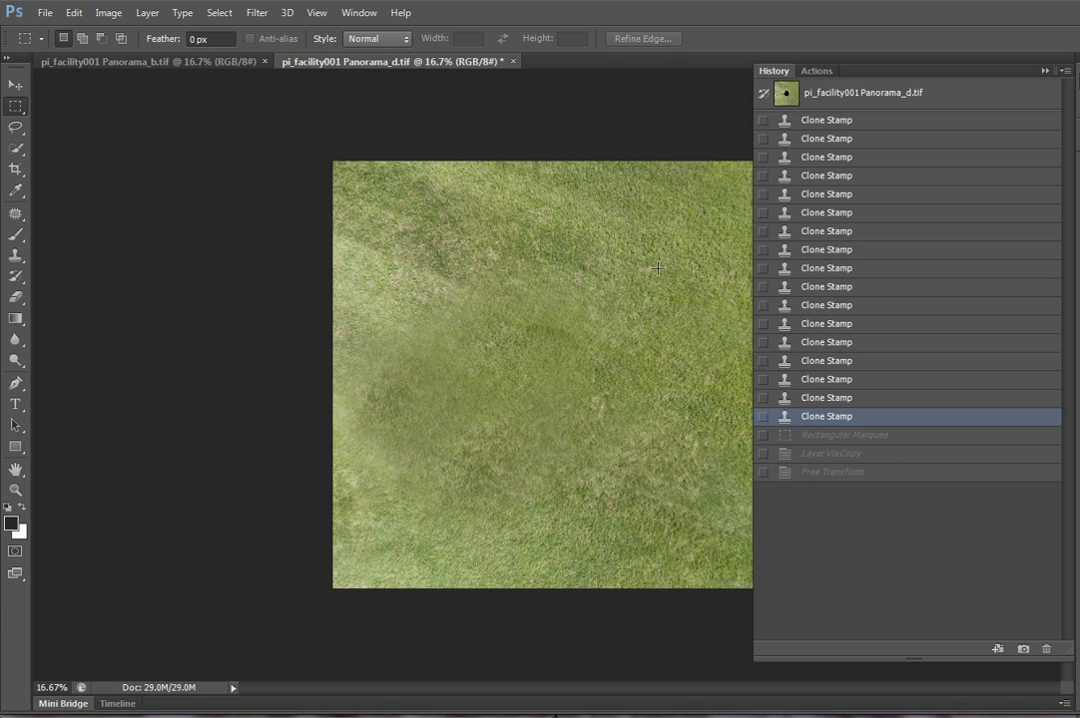
click(1044, 71)
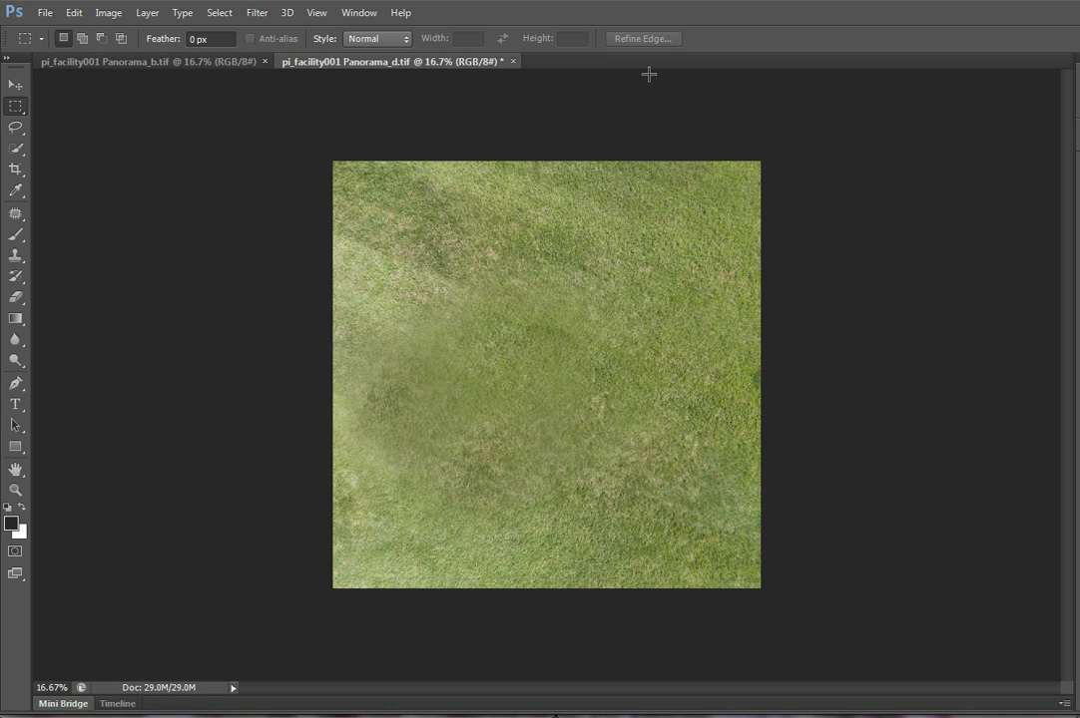
Step: Save and close the retouched Panorama_d face, then close Panorama_b
click(513, 62)
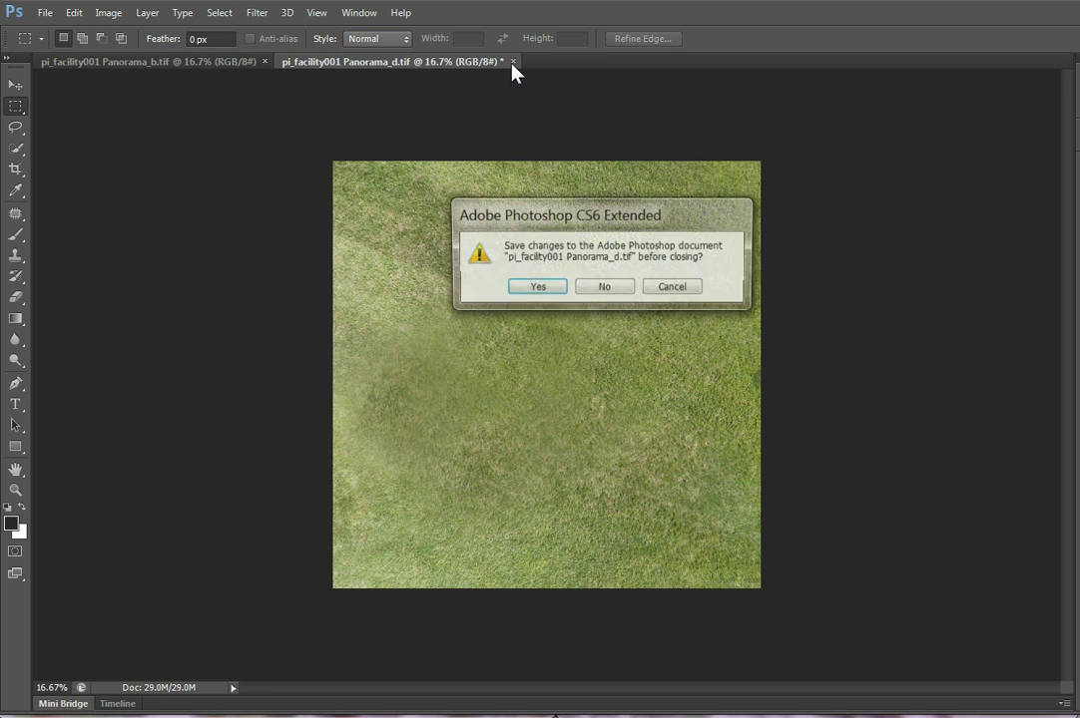
click(547, 287)
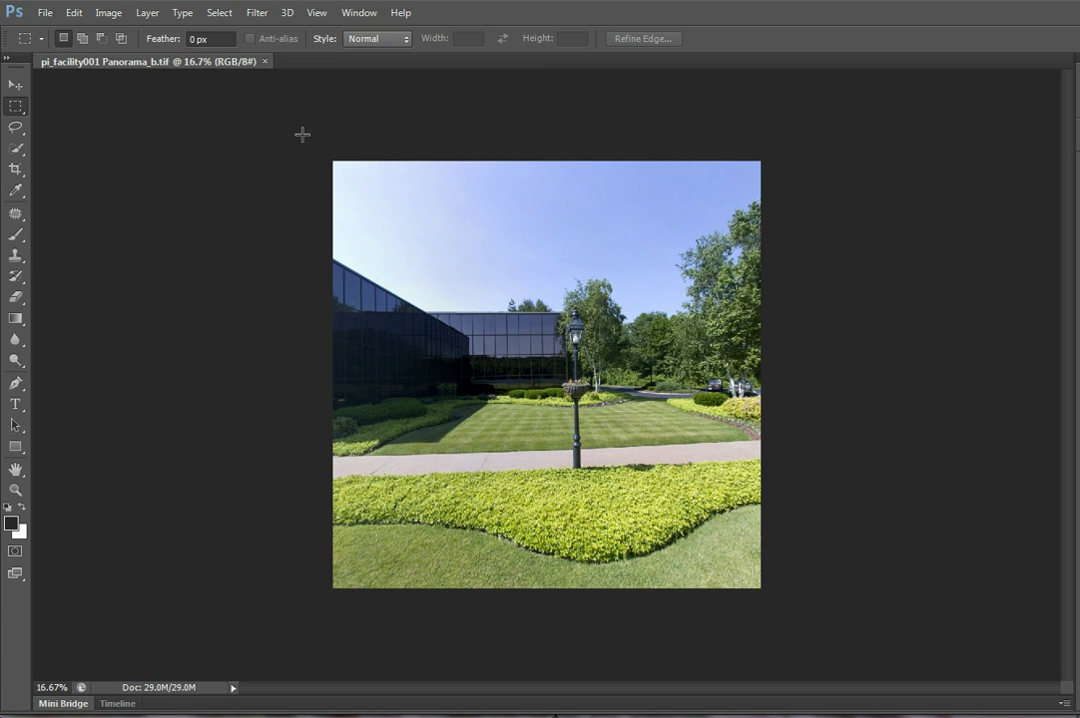
click(264, 62)
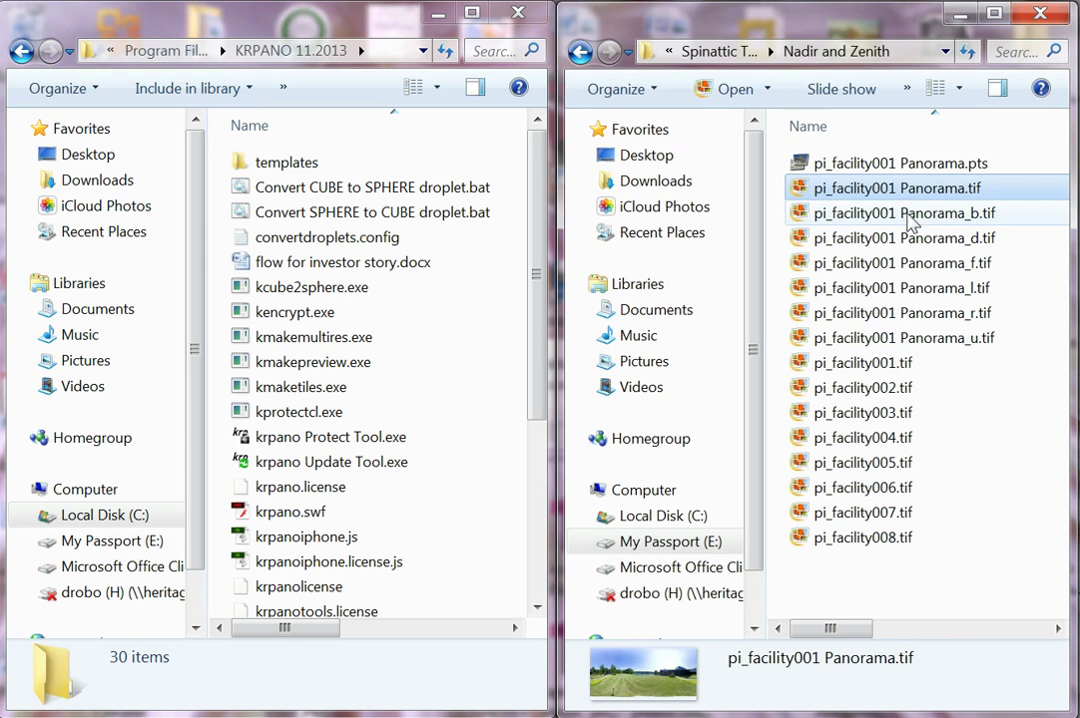
Step: Merge the six faces into Panorama_sphere.tif with the CUBE to SPHERE droplet, then delete the faces
click(847, 216)
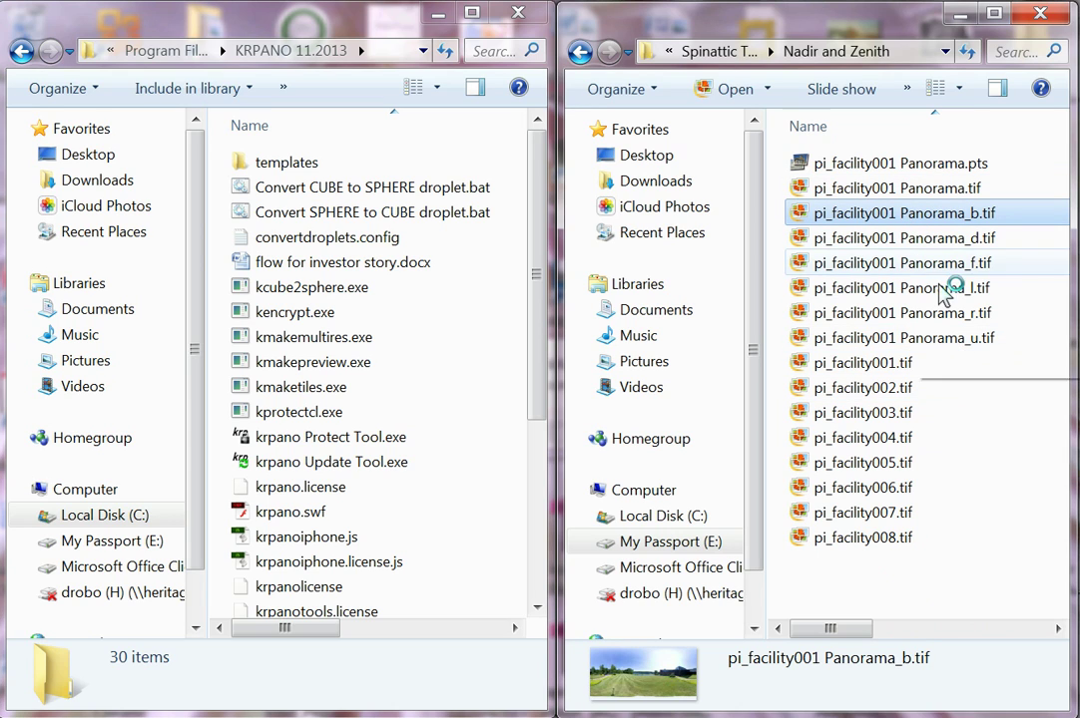
shift+click(963, 344)
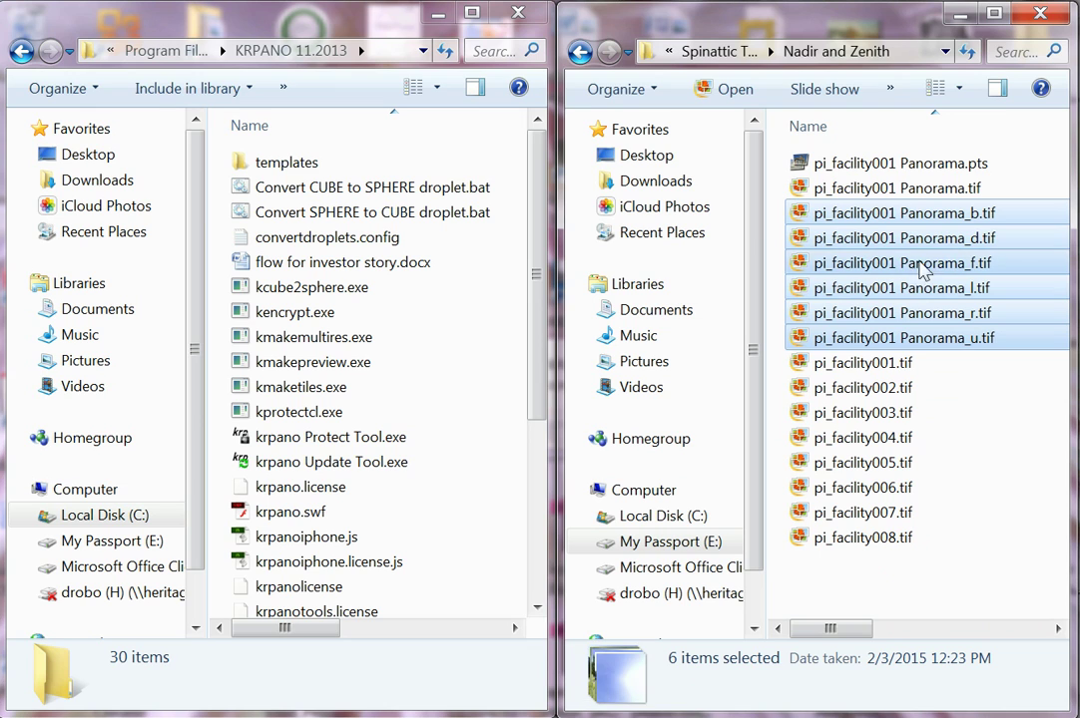
drag(930, 250, 411, 194)
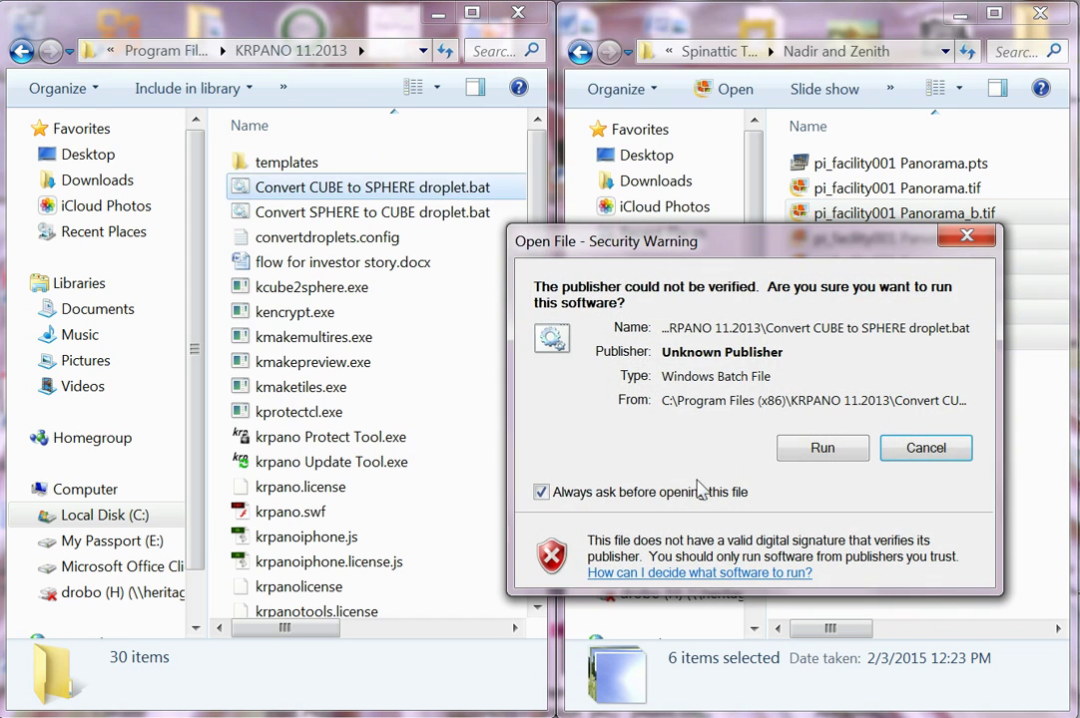
click(854, 458)
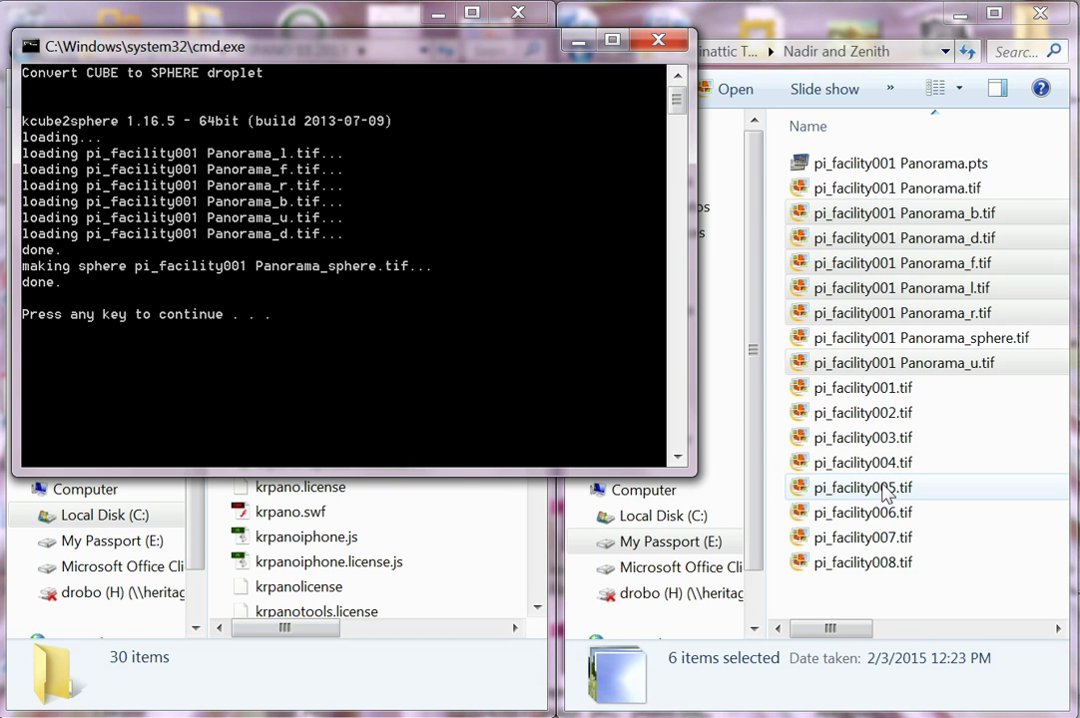
key(Return)
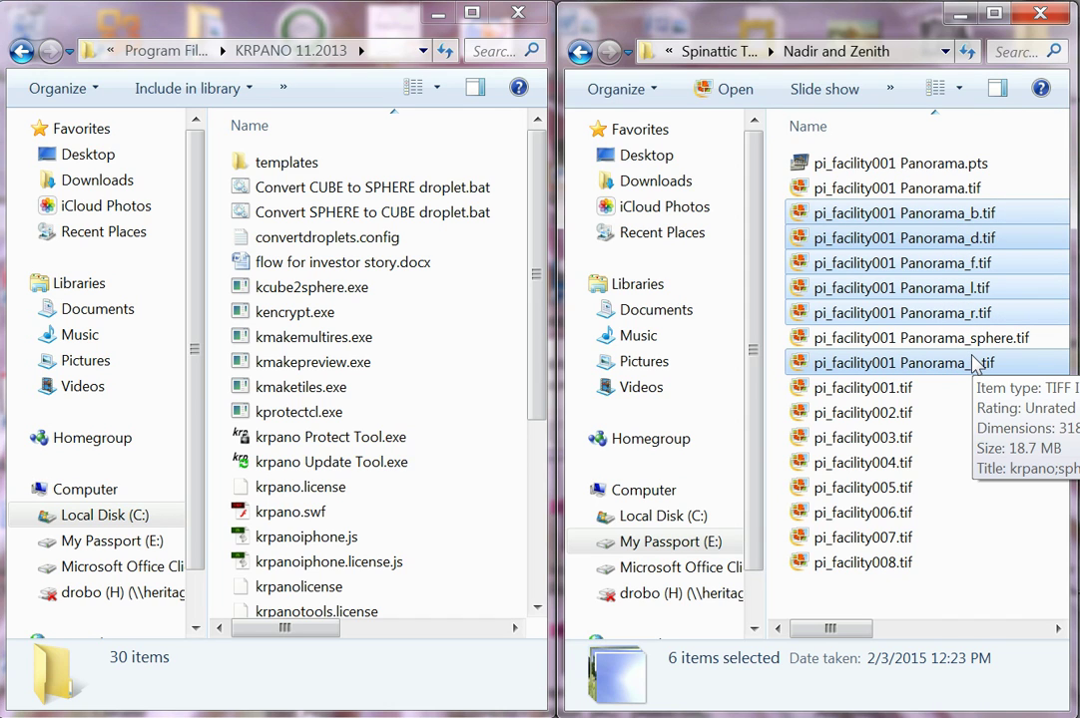
key(Delete)
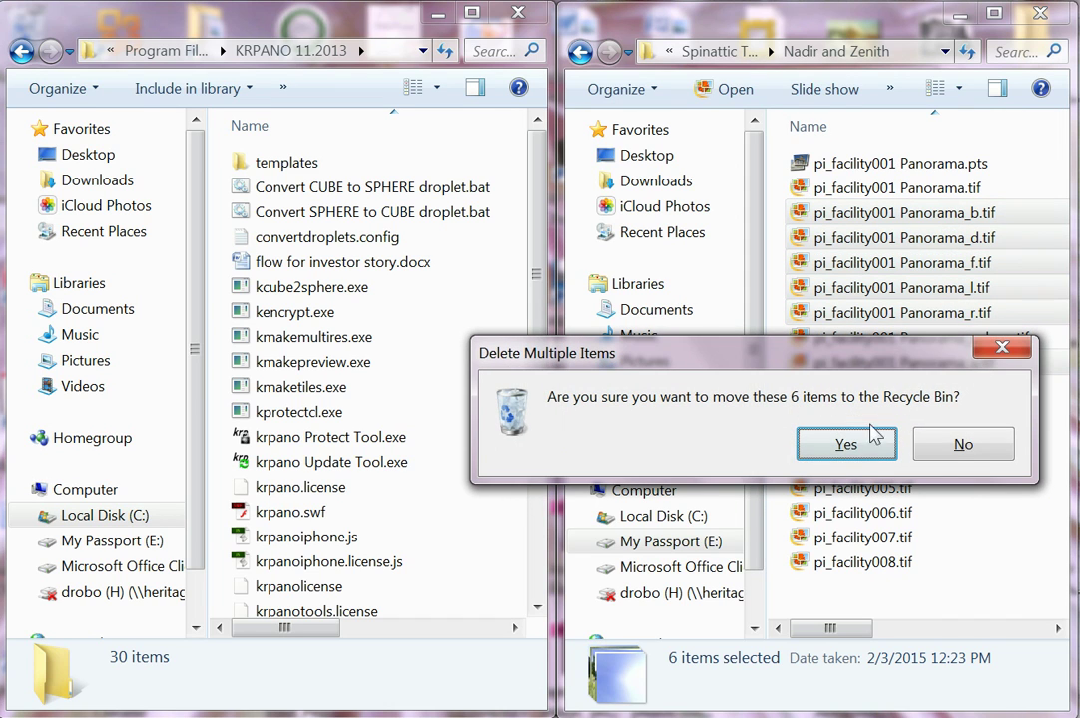
click(845, 445)
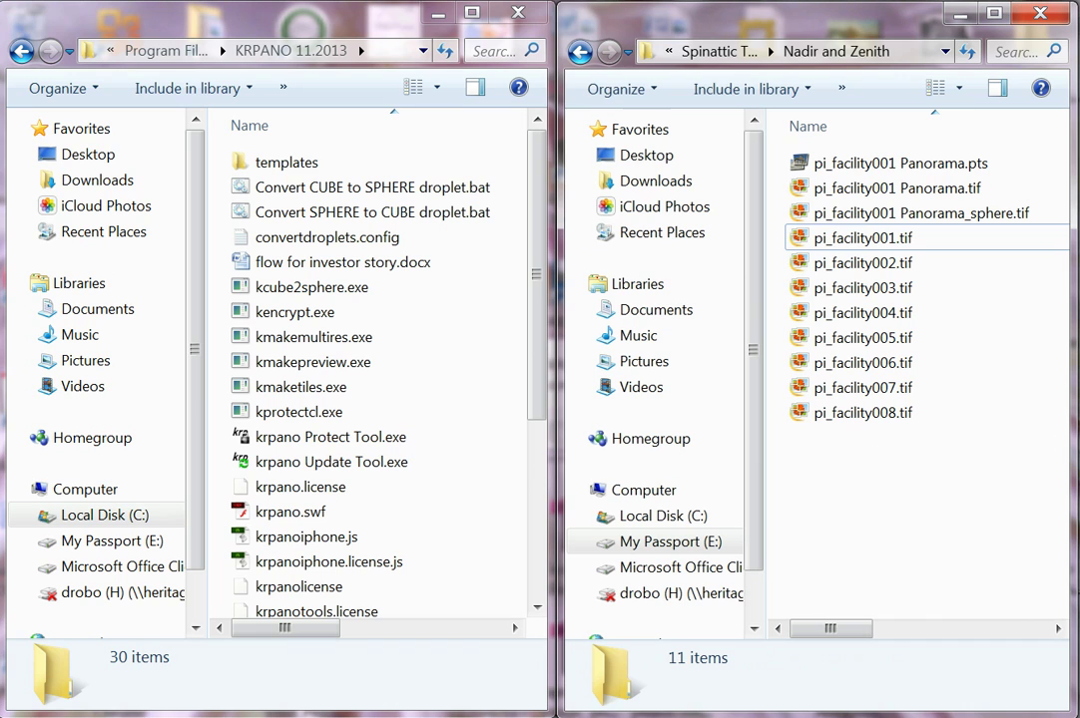
Step: Build a tour from Panorama_sphere.tif with MAKE VTOUR (NORMAL) and select vtour's tour_editor.html
drag(538, 357, 549, 562)
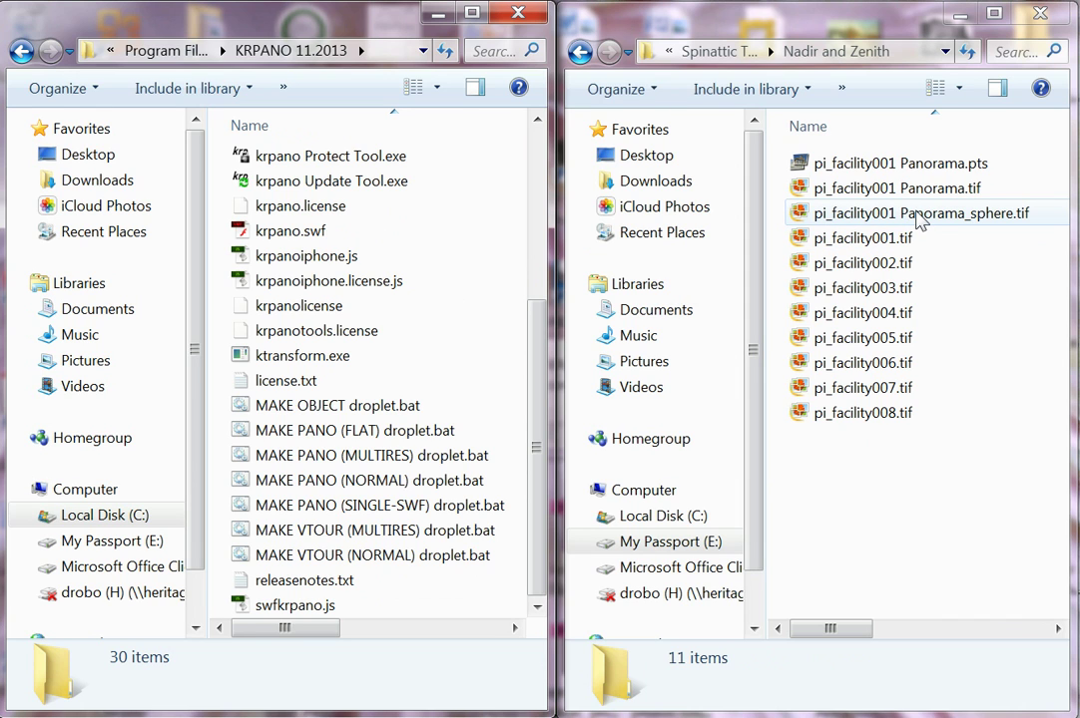
drag(918, 222, 327, 565)
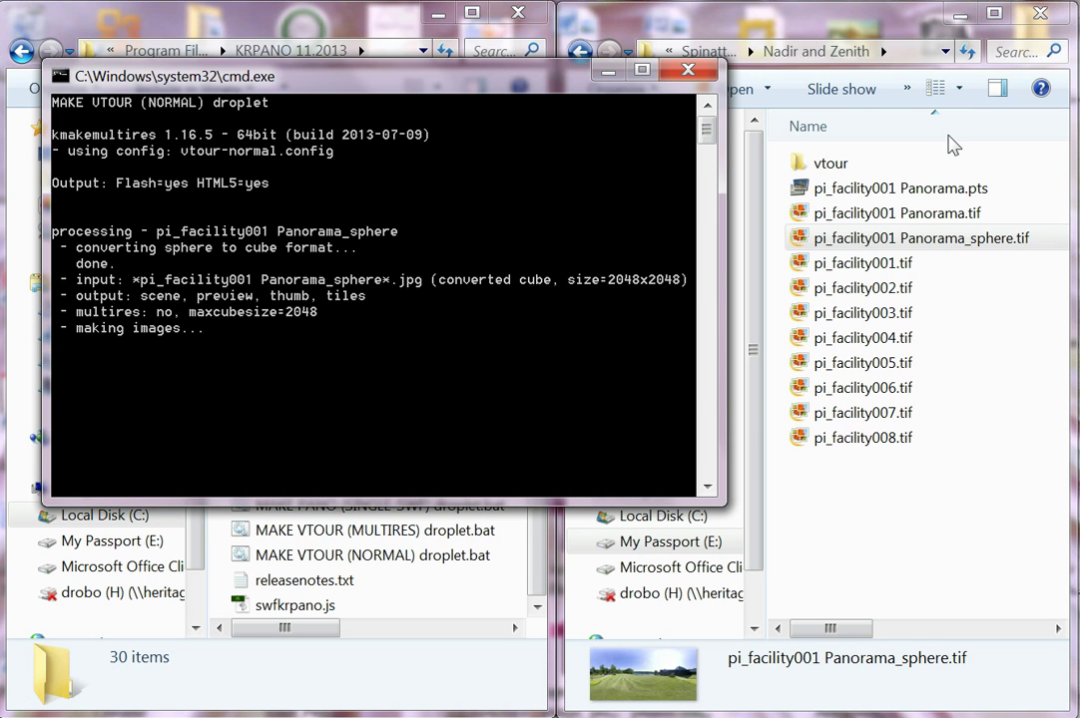
key(space)
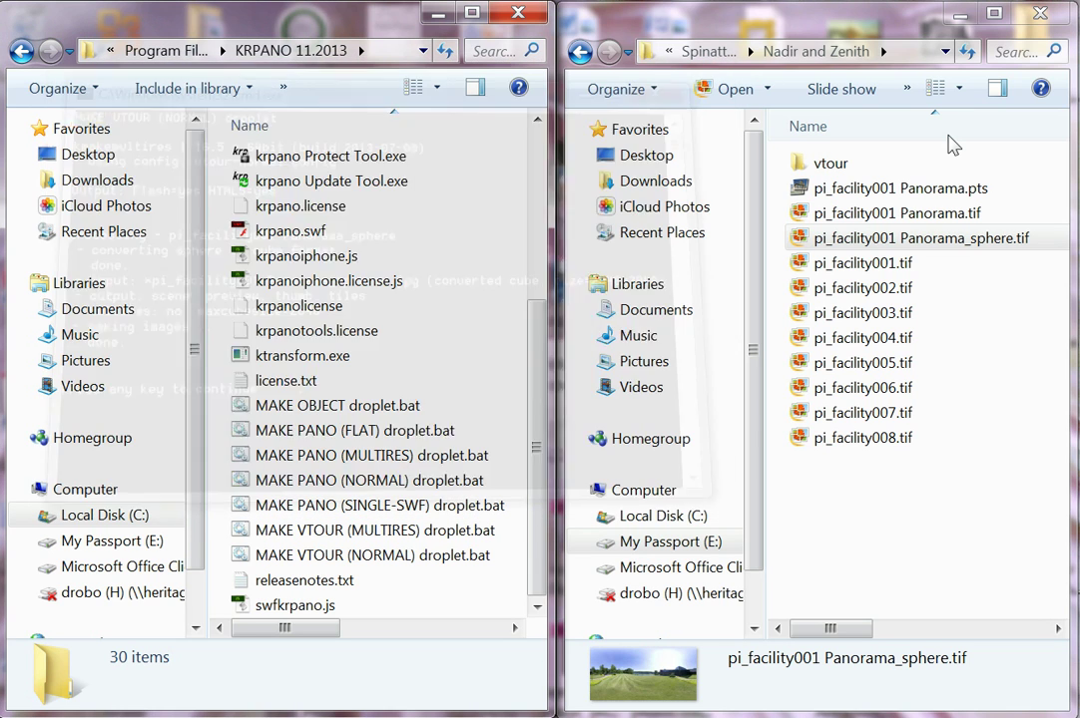
double_click(823, 165)
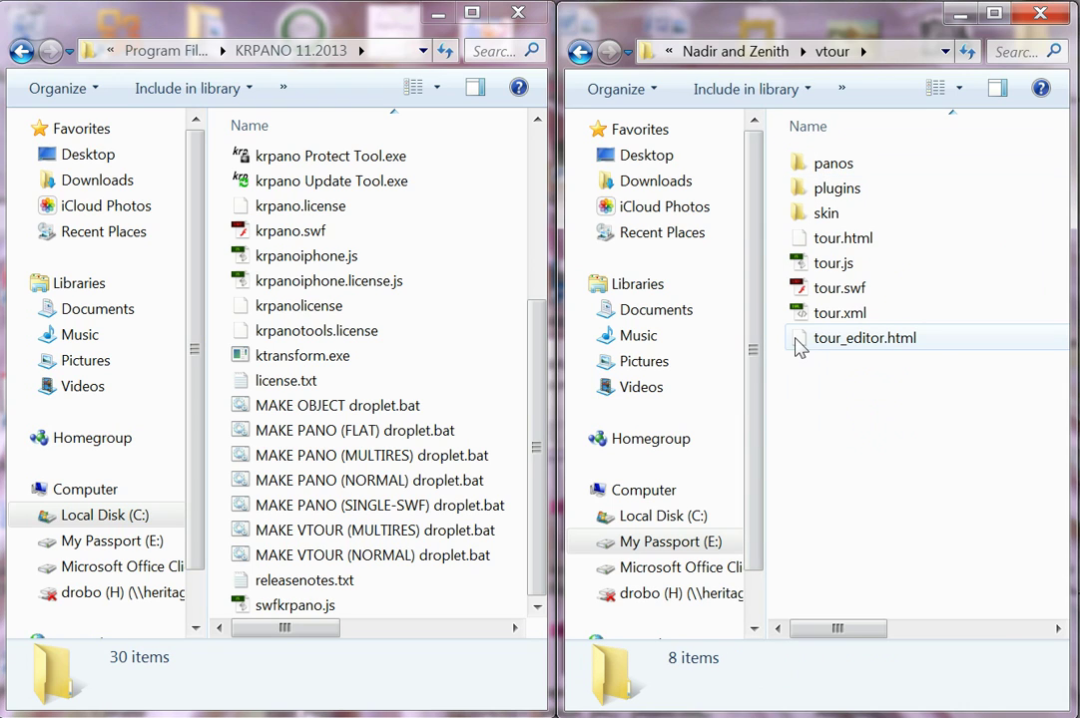
click(800, 342)
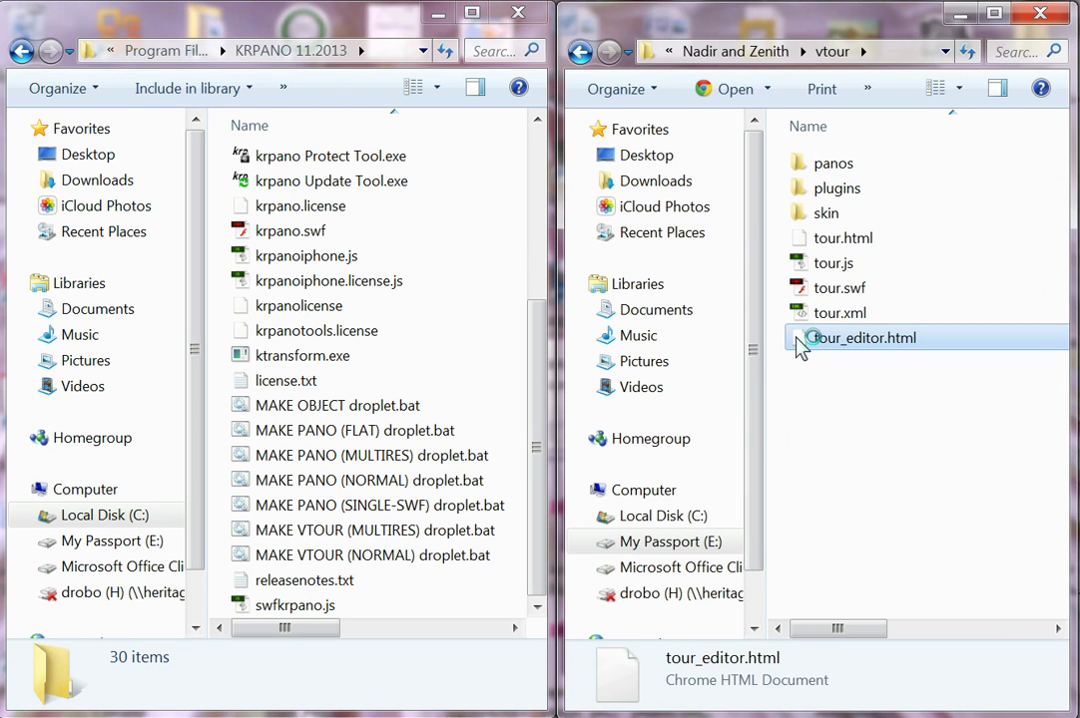
Step: Open tour_editor.html in Chrome, fit the window, and look down at the retouched nadir lawn
double_click(800, 342)
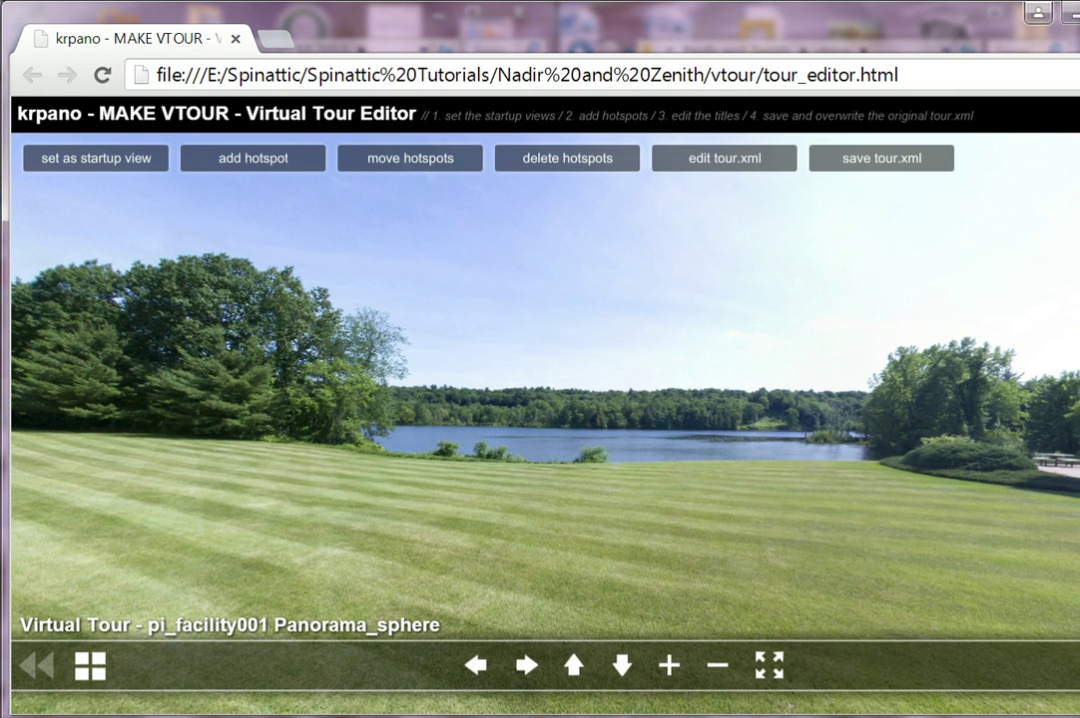
mouse_move(1078, 393)
mouse_down()
mouse_move(997, 396)
mouse_move(1070, 386)
mouse_up()
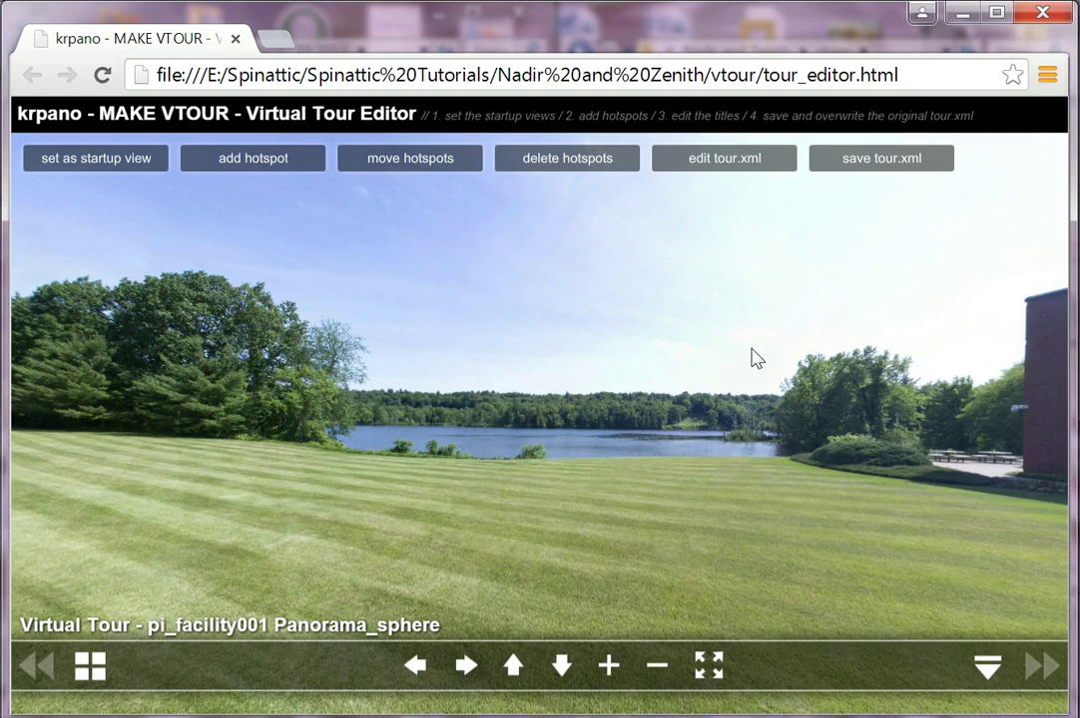
drag(336, 413, 539, 378)
drag(528, 332, 497, 371)
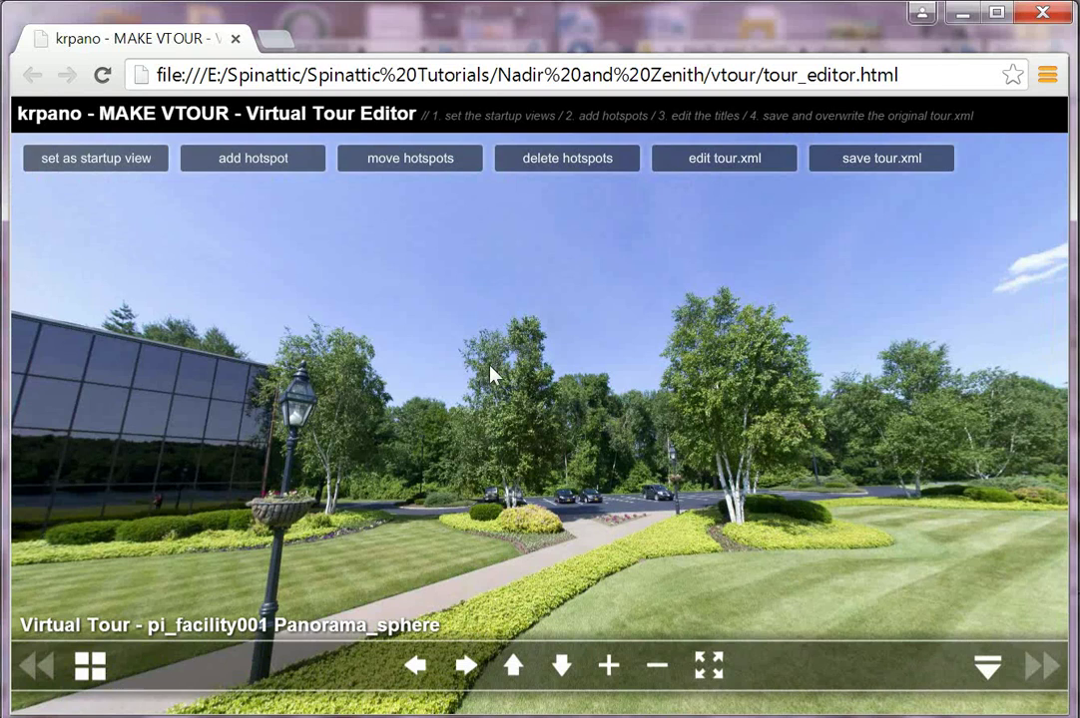